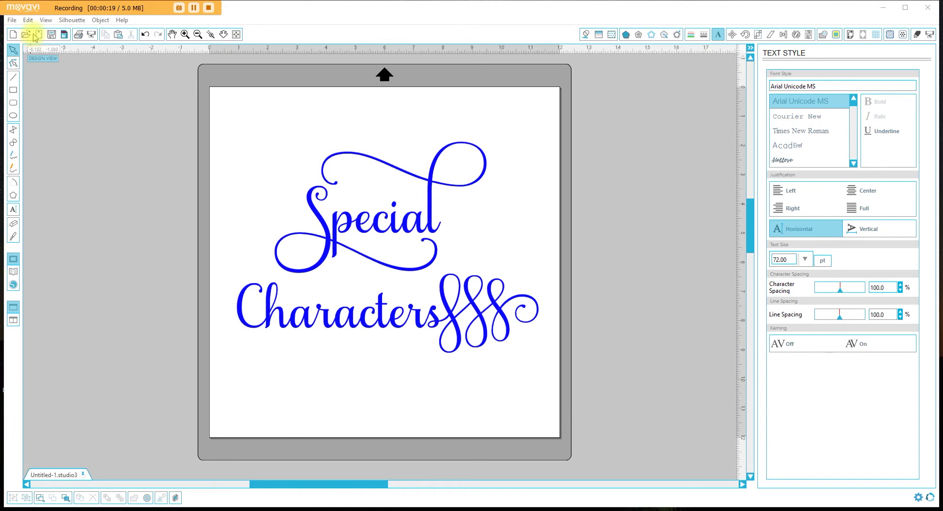
Start a new blank page, type 'Fonts are fun!' on it and move it into place
{"action": "left_click", "coordinate": [13, 35]}
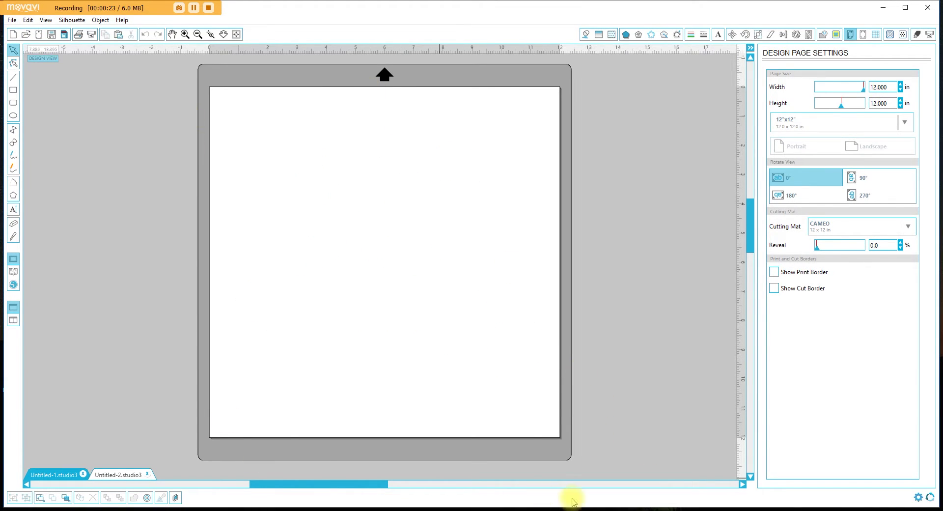
{"action": "left_click", "coordinate": [13, 210]}
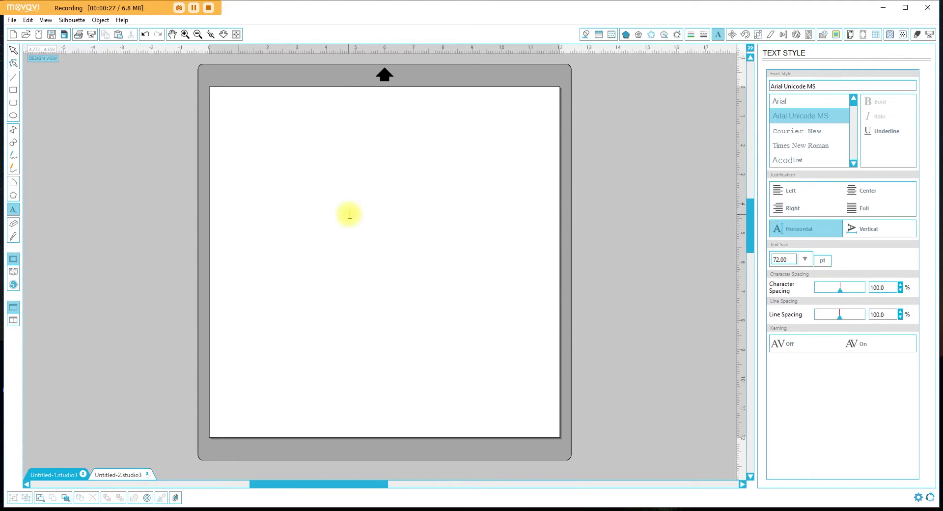
{"action": "left_click", "coordinate": [352, 198]}
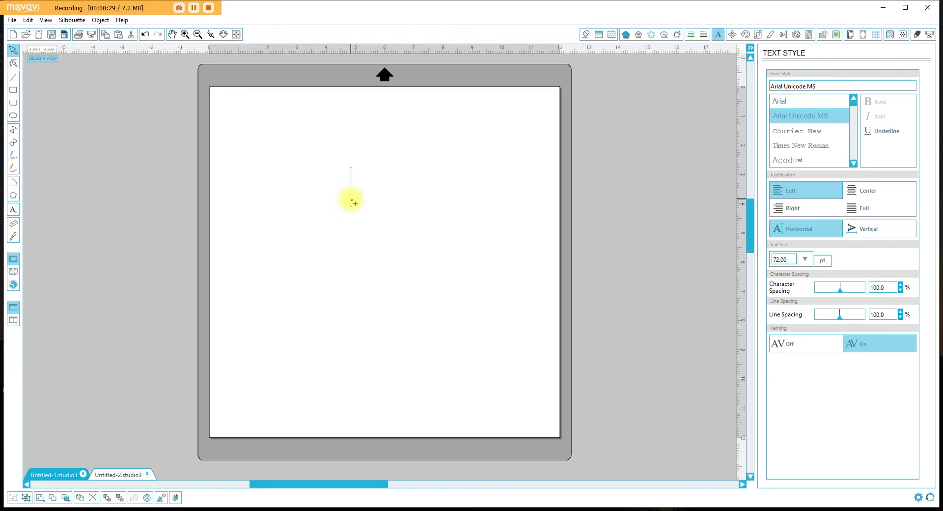
{"action": "left_click", "coordinate": [634, 287]}
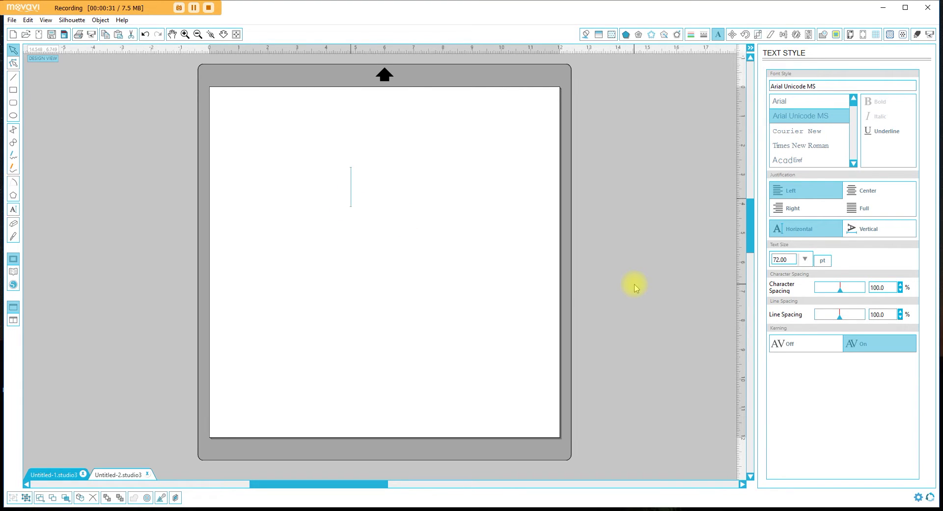
{"action": "type", "text": "Fonts "}
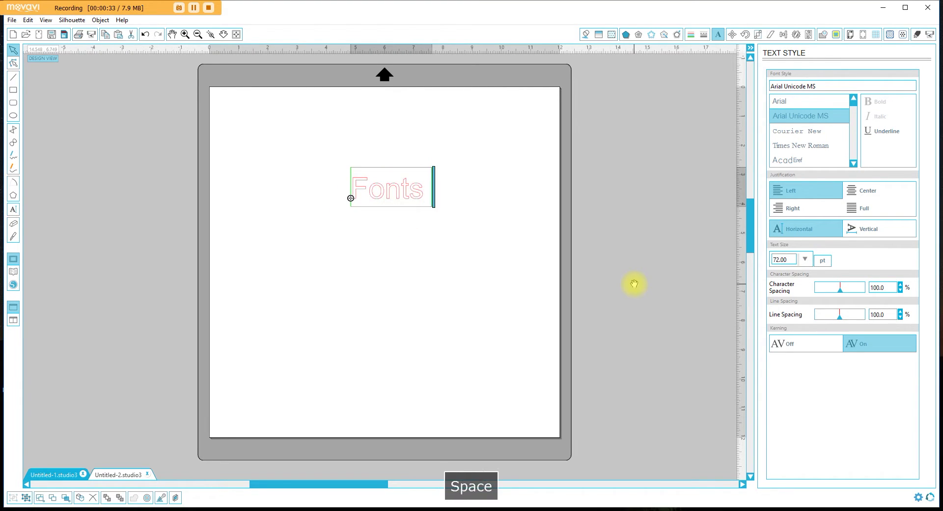
{"action": "type", "text": "are fun!"}
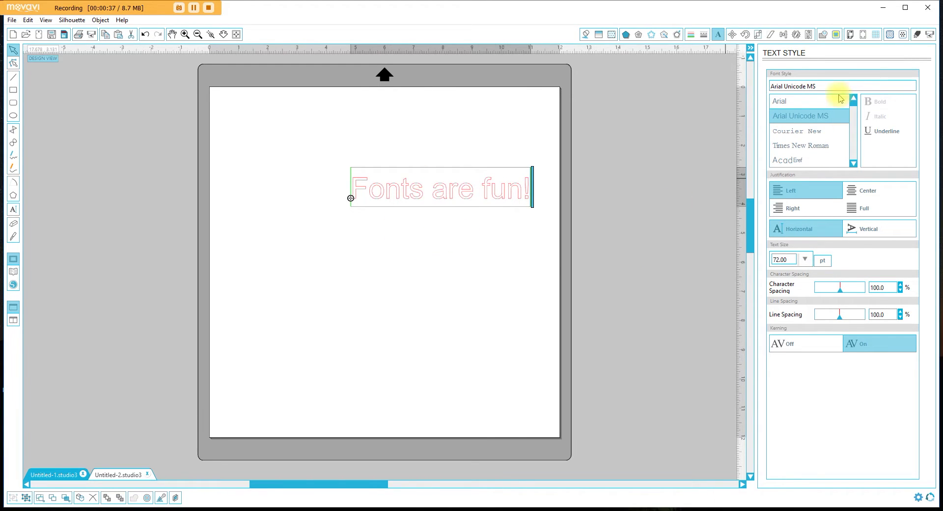
{"action": "left_click", "coordinate": [341, 317]}
{"action": "left_click_drag", "start_coordinate": [414, 187], "coordinate": [362, 220]}
Change the text's font to Samantha Upright, nudge it right and zoom in around it
{"action": "double_click", "coordinate": [362, 221]}
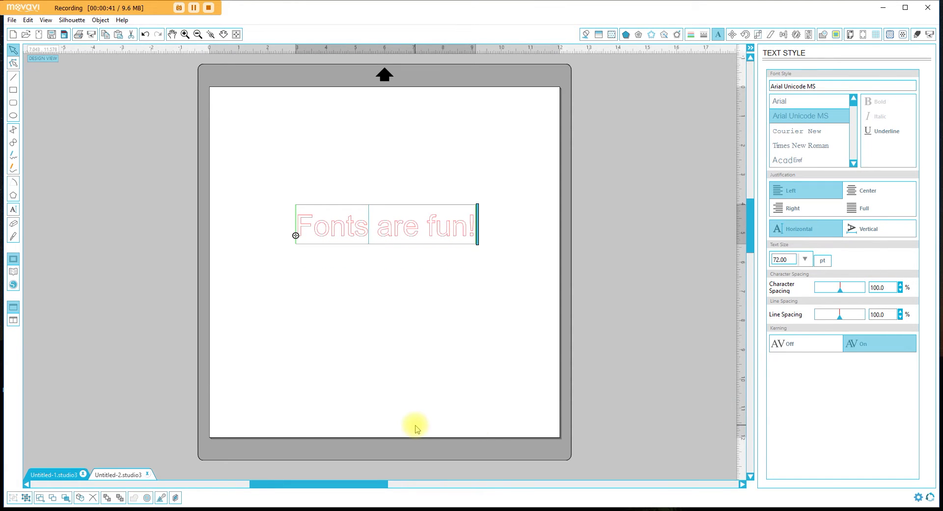
{"action": "key", "text": "ctrl+a"}
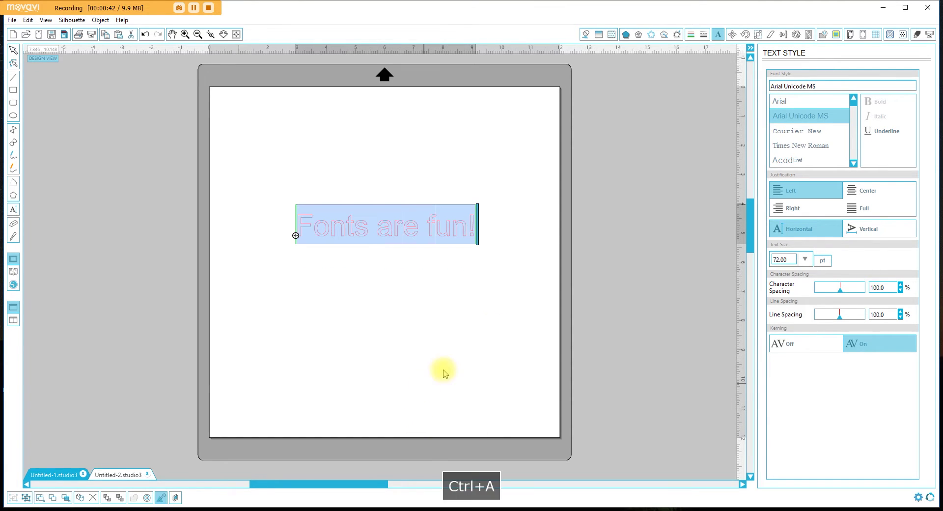
{"action": "left_click", "coordinate": [818, 86]}
{"action": "type", "text": "samantha Upright"}
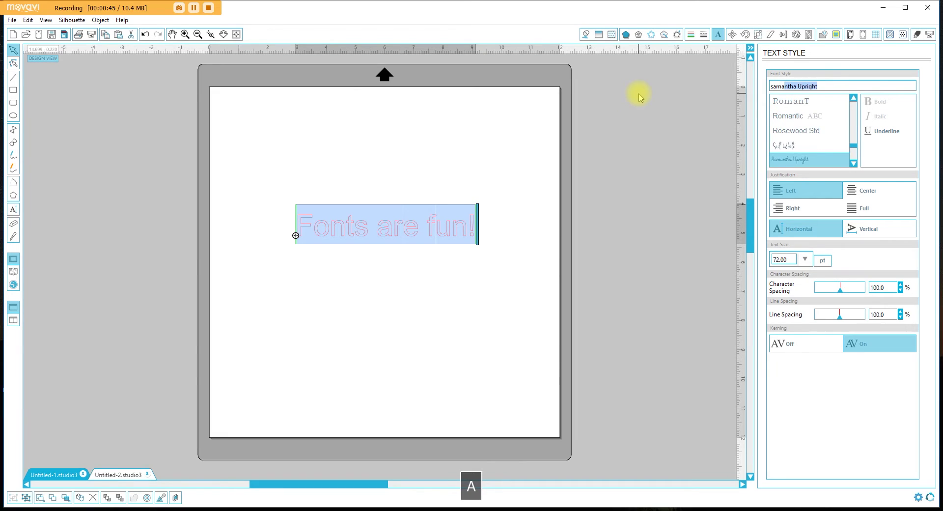
{"action": "left_click", "coordinate": [429, 311]}
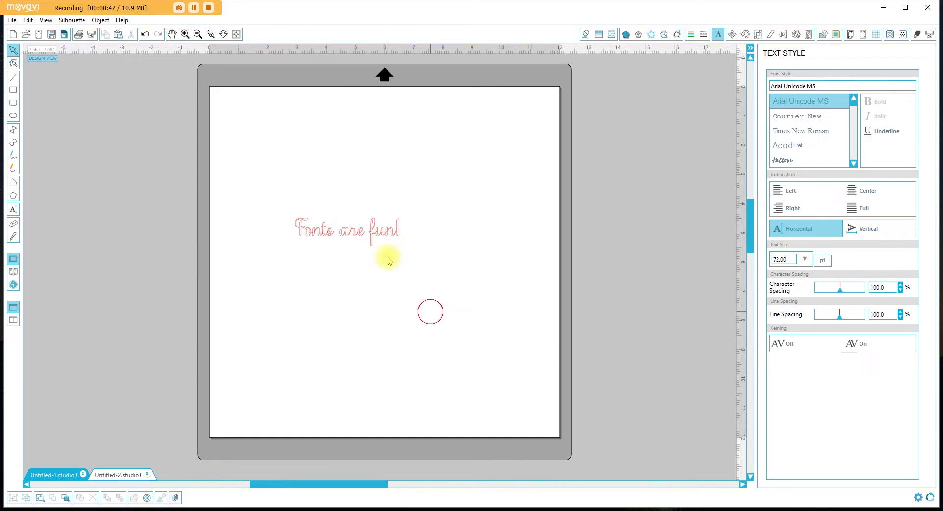
{"action": "left_click_drag", "start_coordinate": [386, 232], "coordinate": [414, 238]}
{"action": "left_click", "coordinate": [419, 239]}
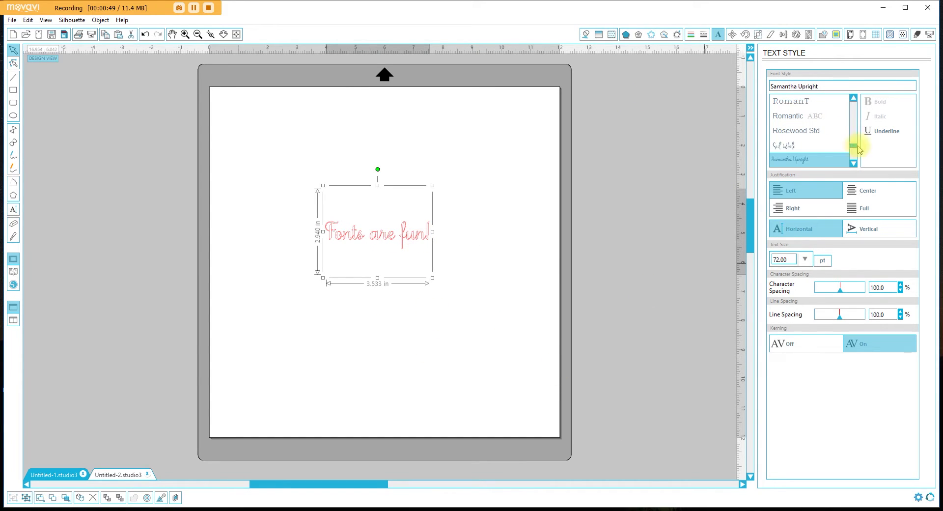
{"action": "left_click", "coordinate": [449, 339]}
{"action": "key", "text": "z"}
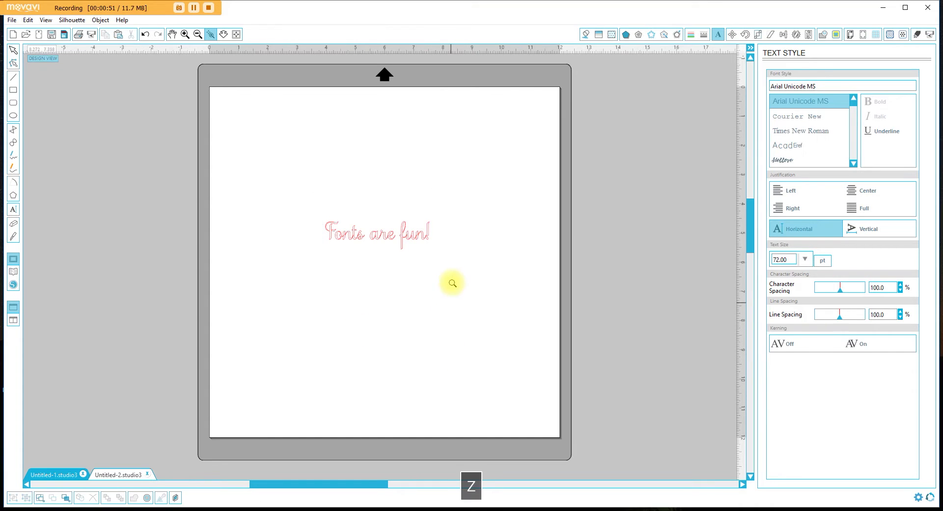
{"action": "left_click_drag", "start_coordinate": [454, 259], "coordinate": [301, 203]}
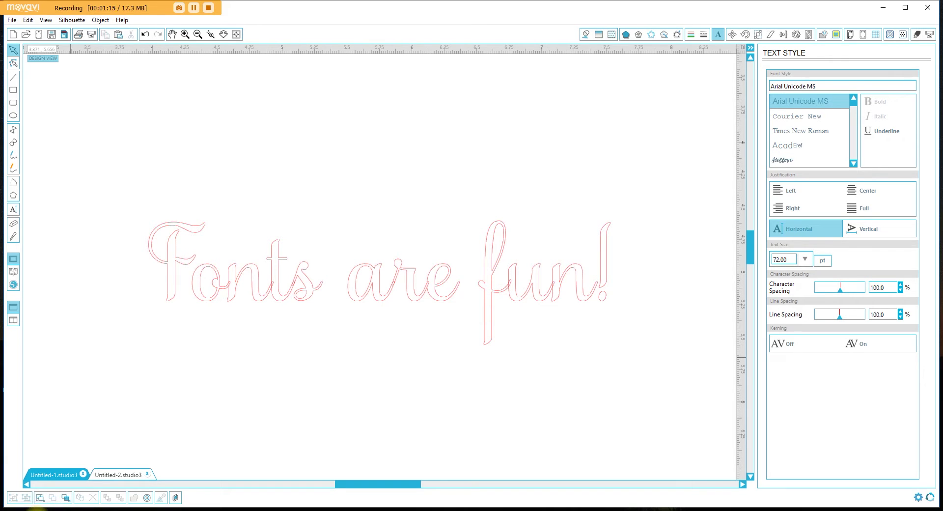
Open the Windows search panel with Super+S
{"action": "key", "text": "super+s"}
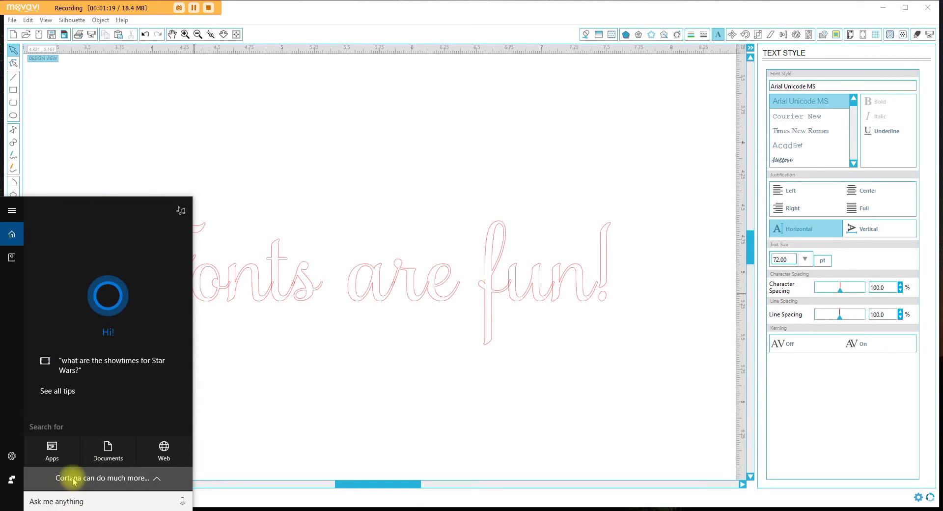
{"action": "type", "text": "cha"}
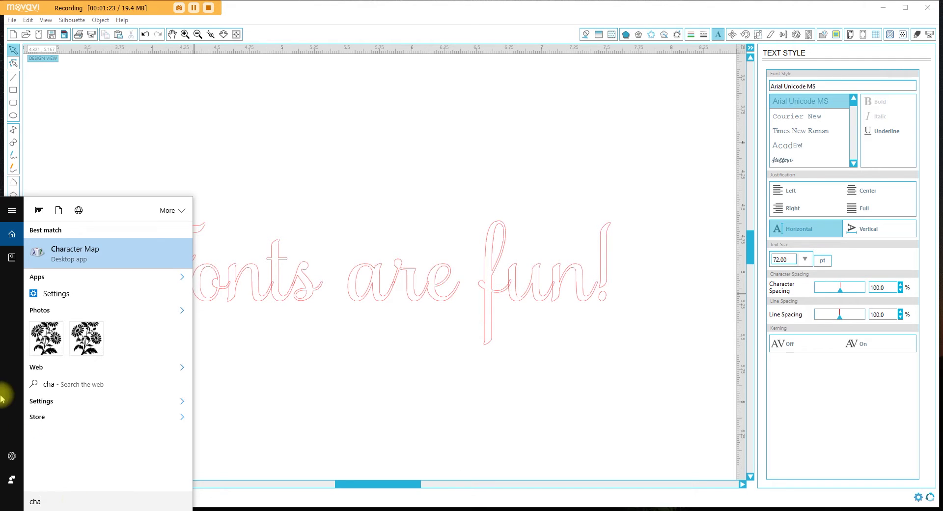
{"action": "left_click", "coordinate": [91, 259]}
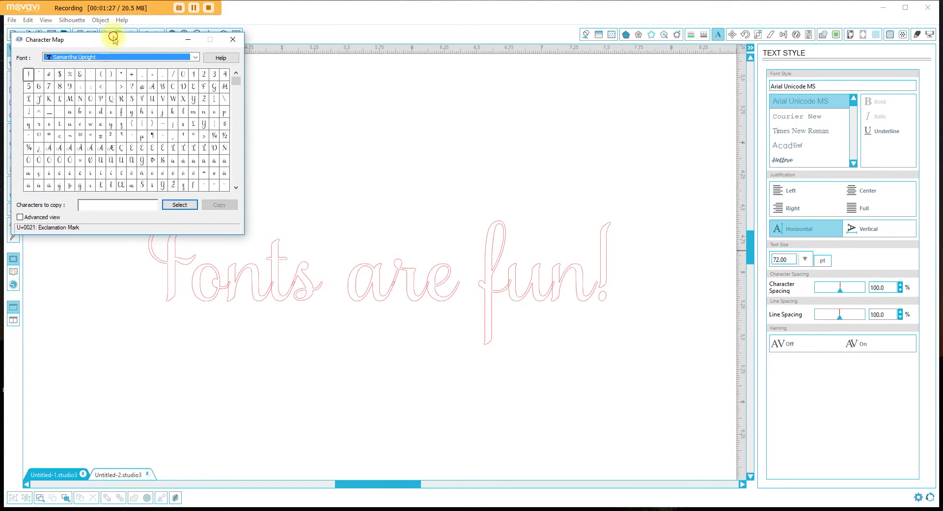
{"action": "left_click_drag", "start_coordinate": [111, 38], "coordinate": [406, 155]}
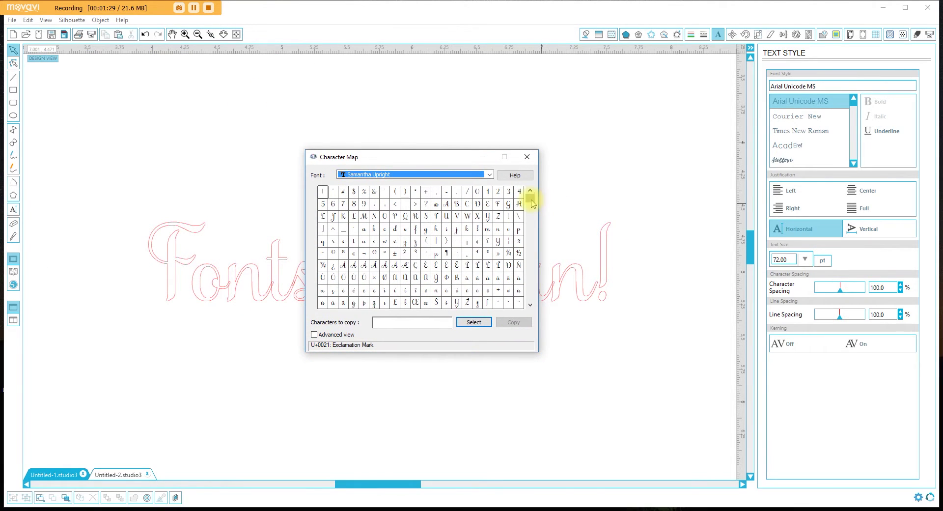
{"action": "left_click_drag", "start_coordinate": [531, 201], "coordinate": [532, 218]}
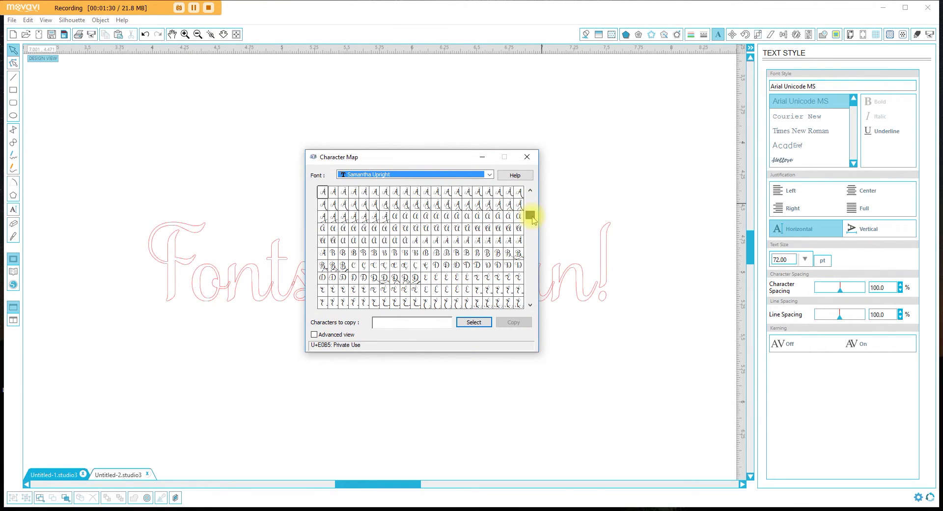
{"action": "left_click", "coordinate": [479, 228]}
{"action": "left_click", "coordinate": [383, 278]}
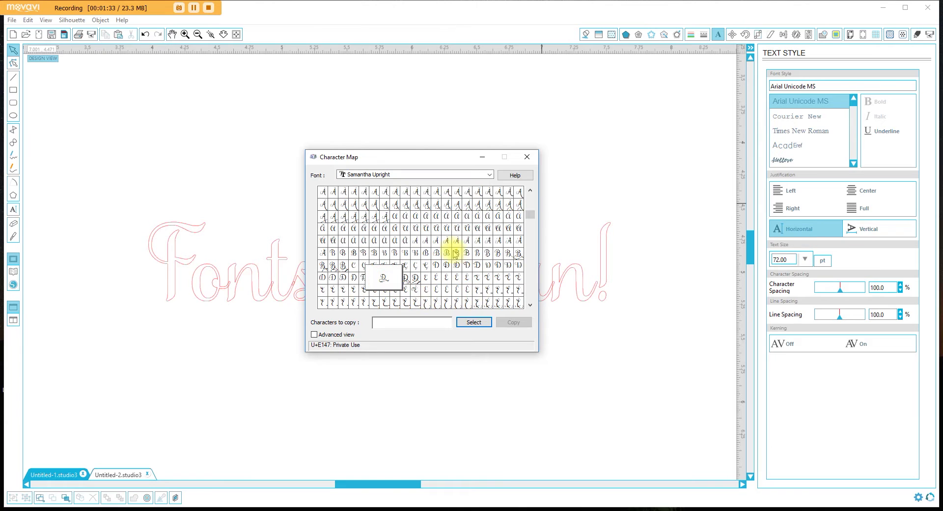
{"action": "left_click", "coordinate": [415, 278]}
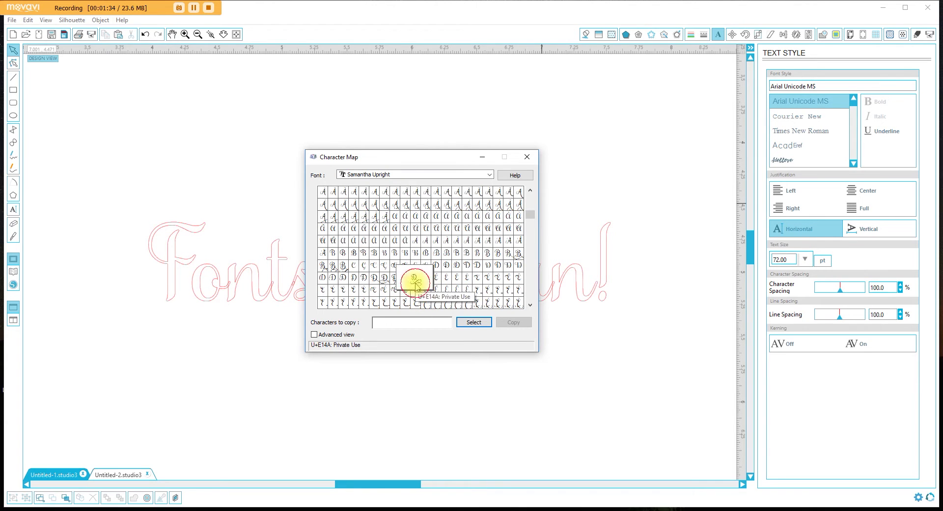
{"action": "left_click", "coordinate": [323, 278]}
{"action": "left_click", "coordinate": [363, 275]}
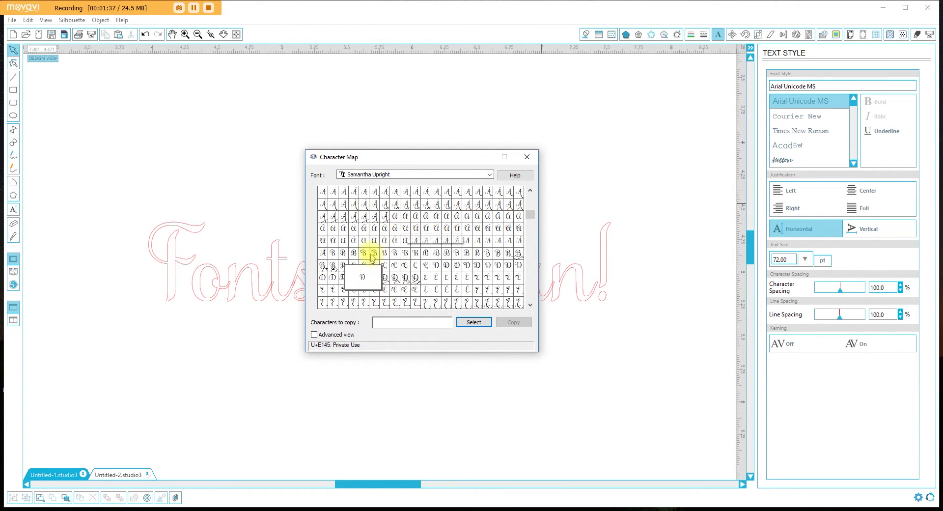
{"action": "left_click", "coordinate": [527, 157]}
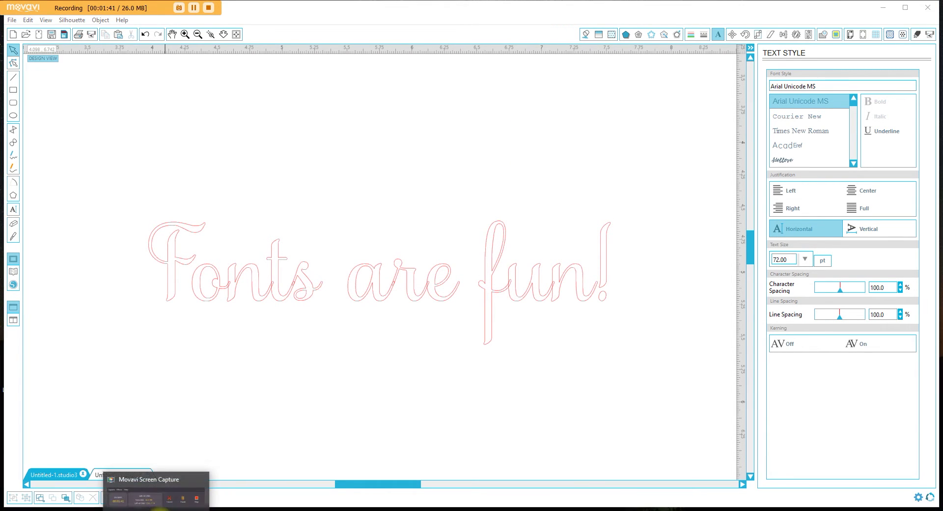
{"action": "key", "text": "alt+Tab"}
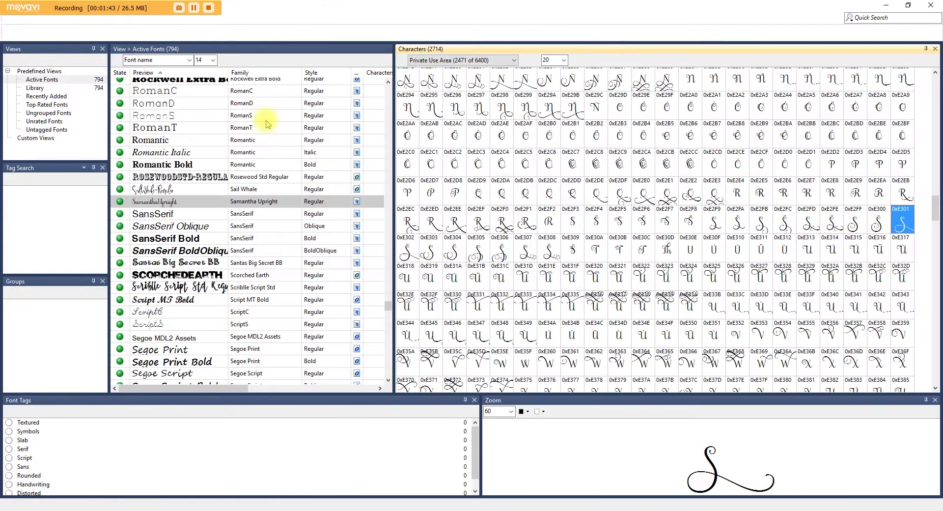
{"action": "left_click", "coordinate": [46, 9]}
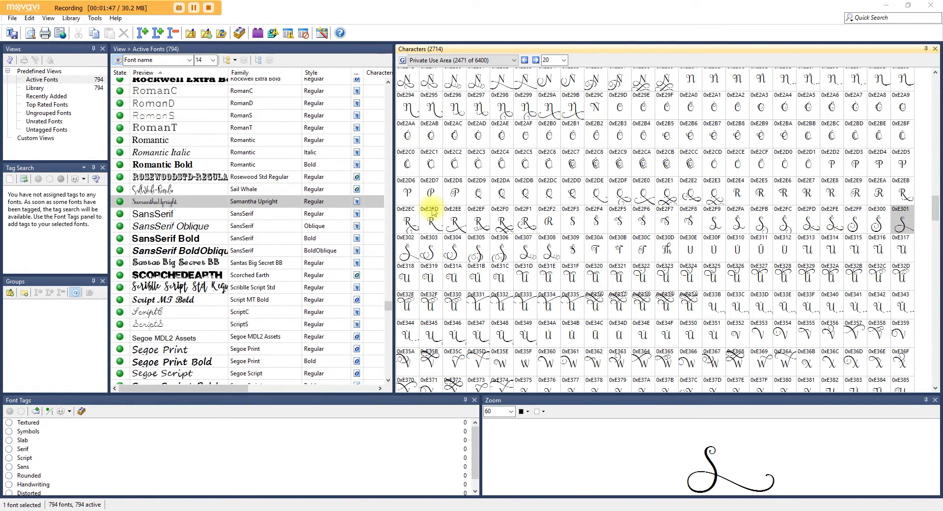
{"action": "left_click", "coordinate": [263, 394]}
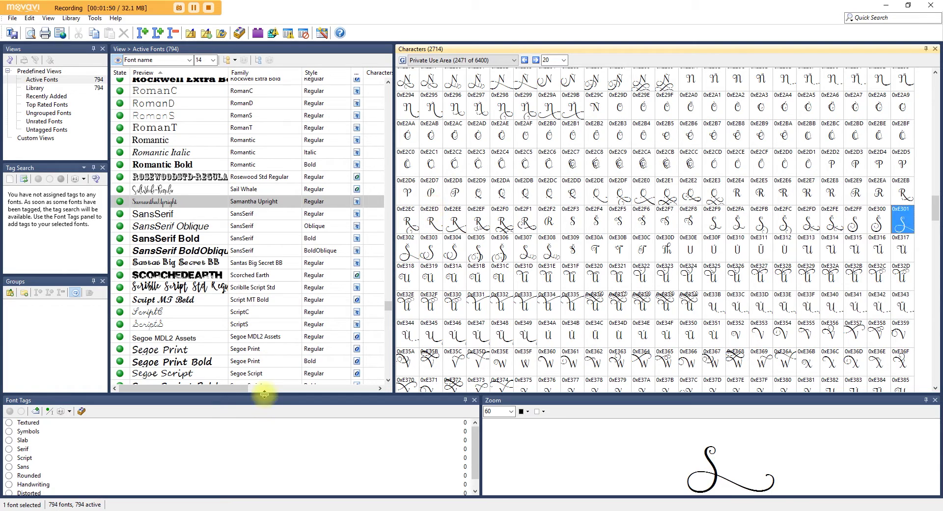
{"action": "key", "text": "F9"}
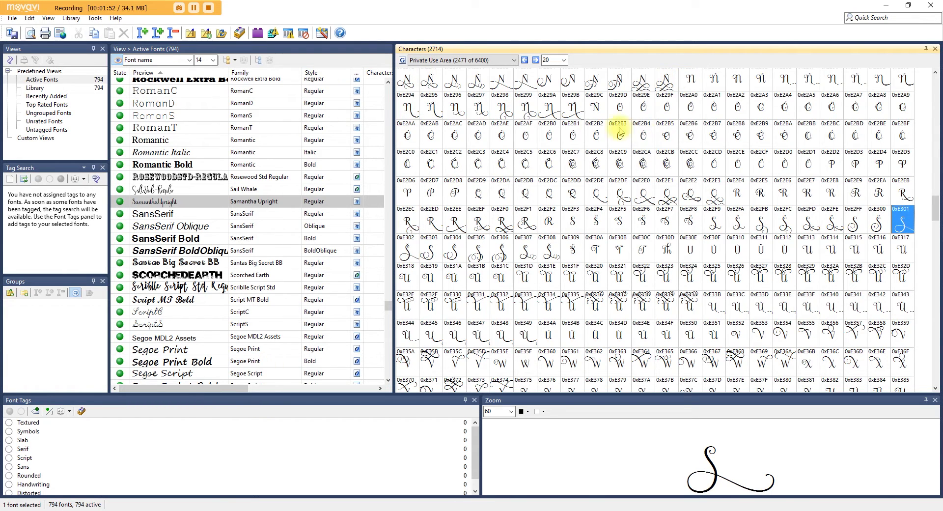
{"action": "key", "text": "F9"}
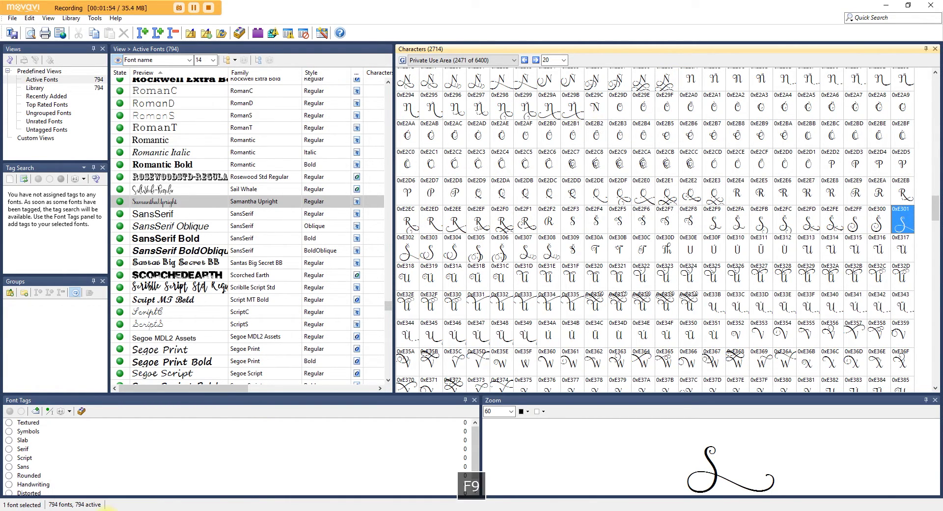
{"action": "left_click", "coordinate": [109, 508]}
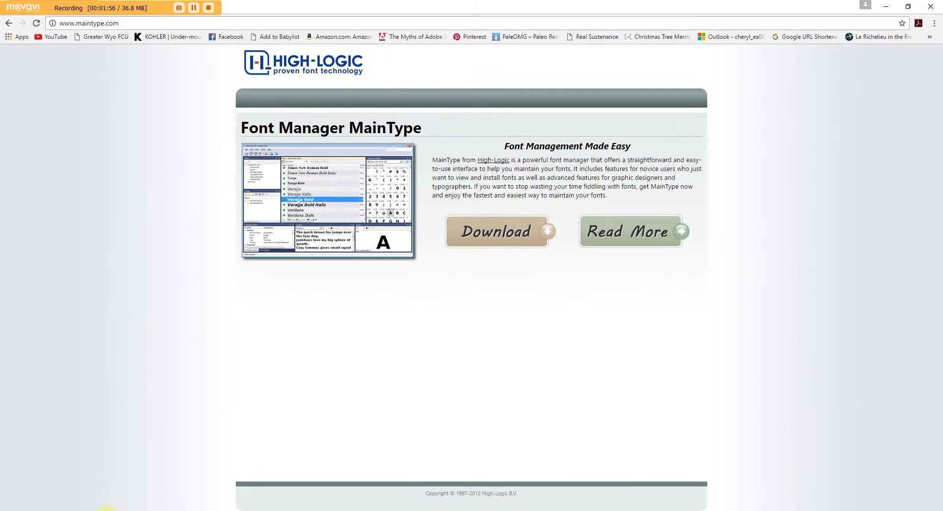
Minimize Chrome to reveal MainType's Samantha Upright Private Use Area glyphs
{"action": "left_click", "coordinate": [886, 9]}
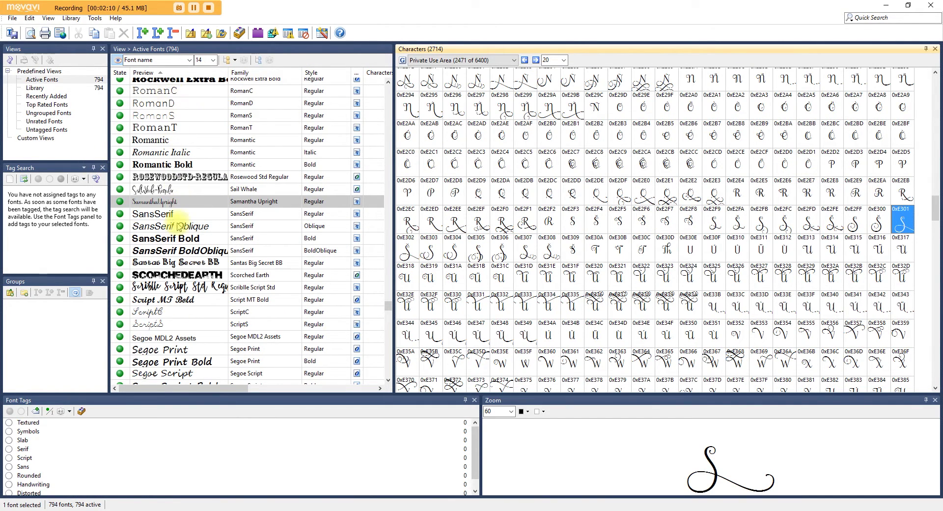
Browse Samantha Upright's alternate glyphs such as 0xE37D, 0xE33B, 0xE30F and 0xE300
{"action": "left_click", "coordinate": [167, 206]}
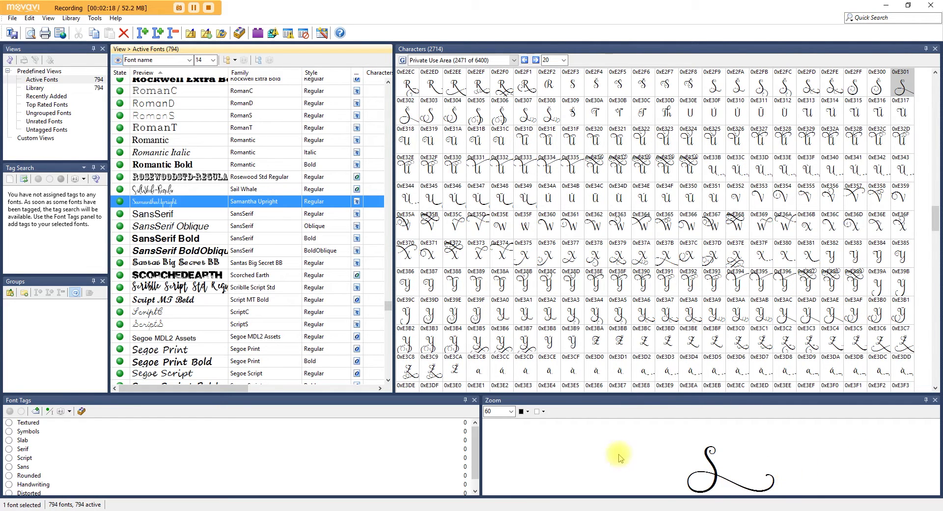
{"action": "left_click", "coordinate": [712, 256]}
{"action": "left_click", "coordinate": [735, 256]}
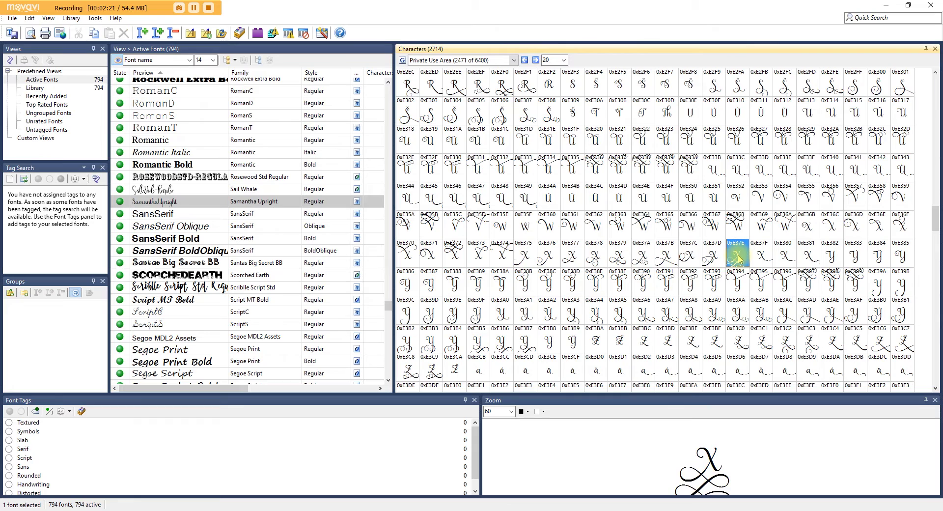
{"action": "left_click", "coordinate": [712, 168]}
{"action": "left_click", "coordinate": [713, 140]}
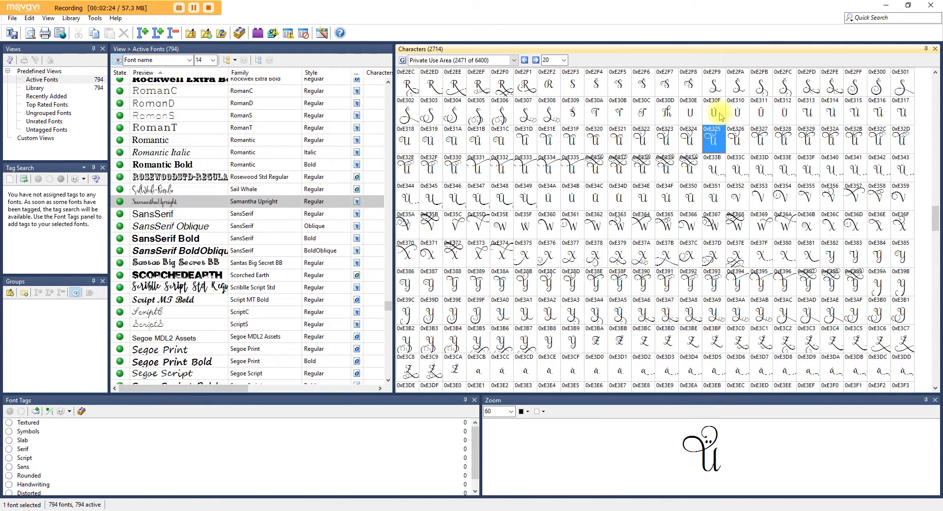
{"action": "left_click", "coordinate": [715, 111]}
{"action": "left_click", "coordinate": [877, 86]}
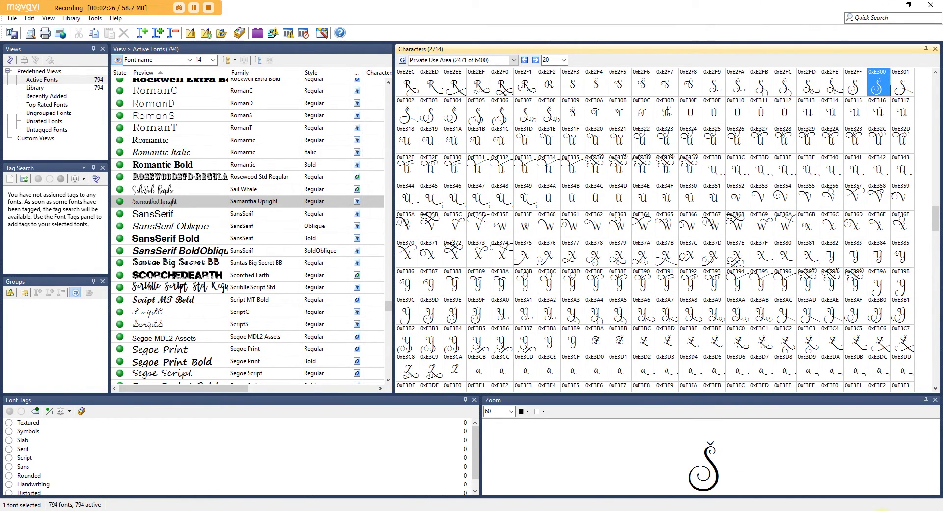
{"action": "left_click", "coordinate": [664, 196]}
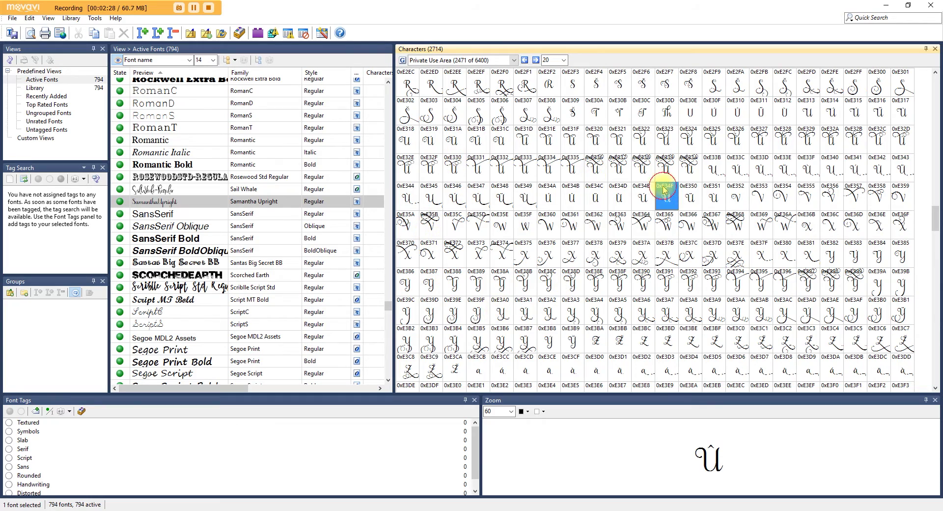
{"action": "scroll", "coordinate": [665, 189], "scroll_direction": "up", "scroll_amount": 6}
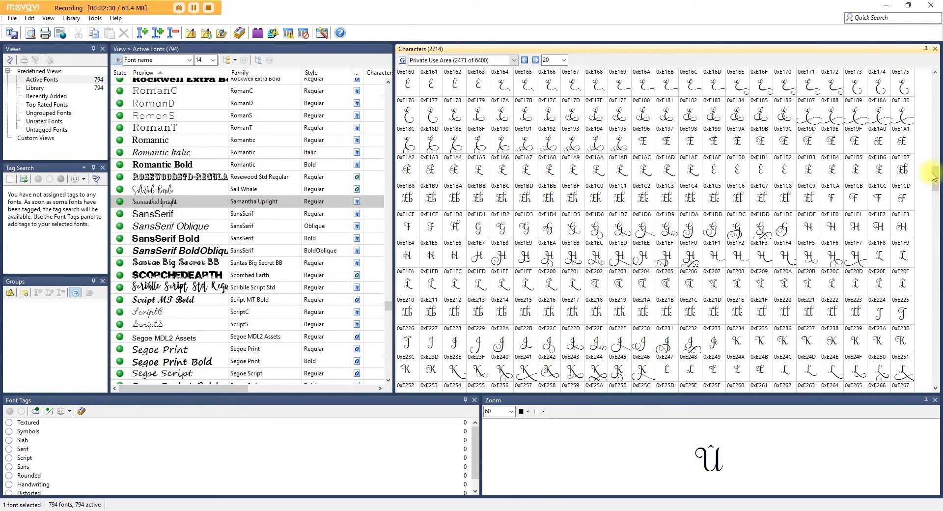
{"action": "left_click_drag", "start_coordinate": [934, 177], "coordinate": [939, 81]}
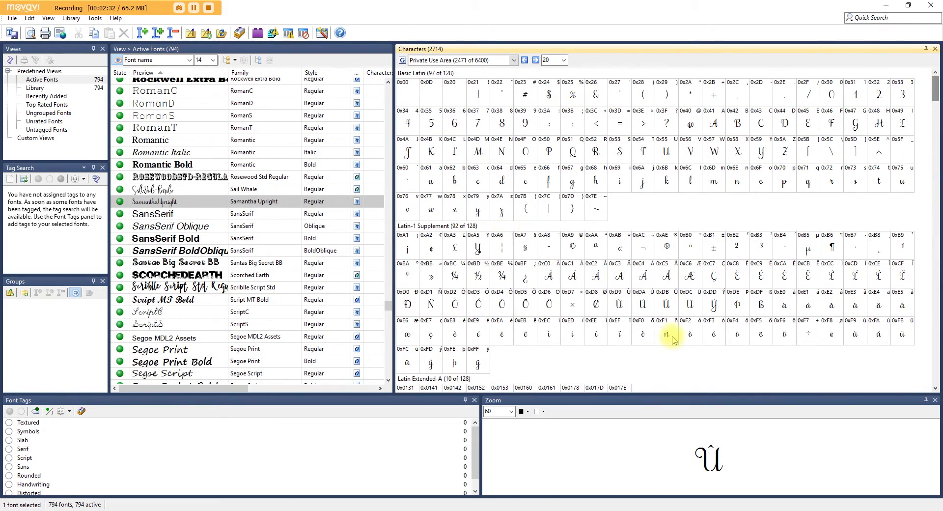
{"action": "left_click_drag", "start_coordinate": [938, 91], "coordinate": [933, 374]}
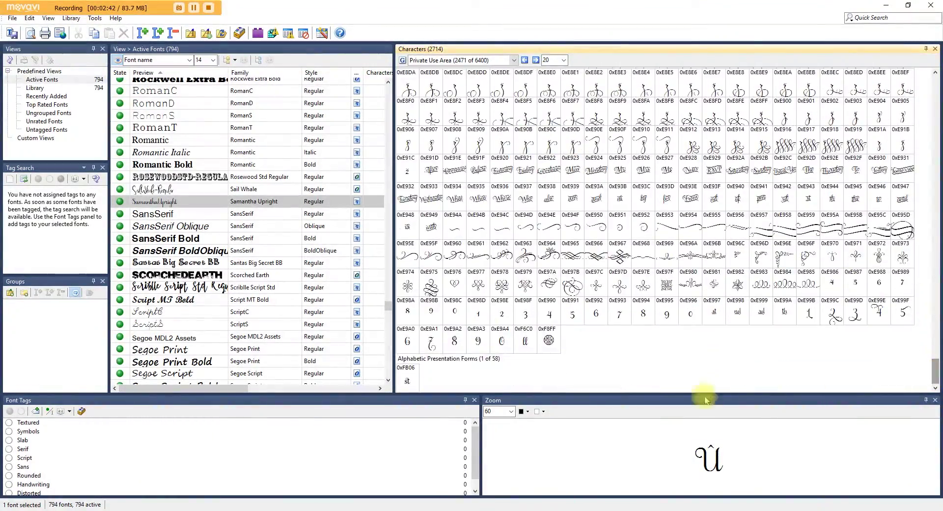
Preview glyphs near the font's end, including heart ornaments 0xE976 and 0xE979
{"action": "left_click", "coordinate": [570, 283]}
{"action": "left_click", "coordinate": [834, 318]}
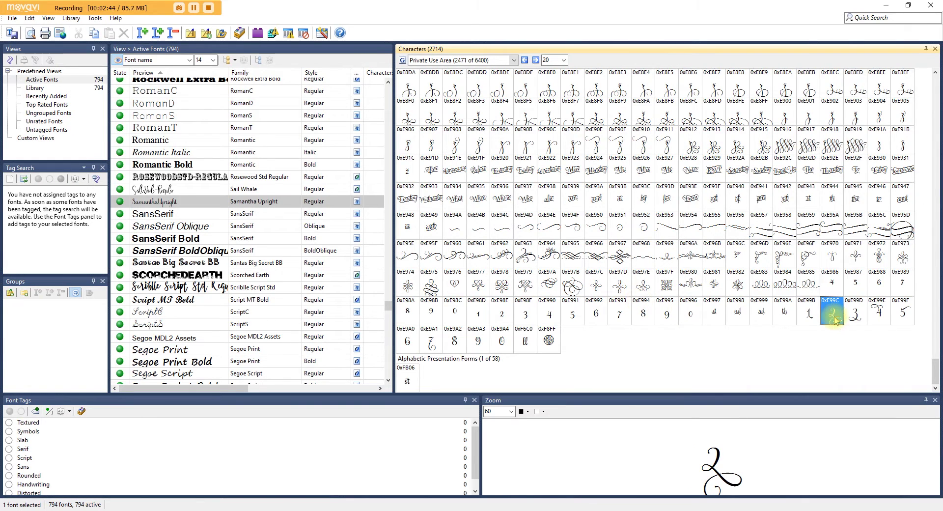
{"action": "left_click", "coordinate": [457, 288]}
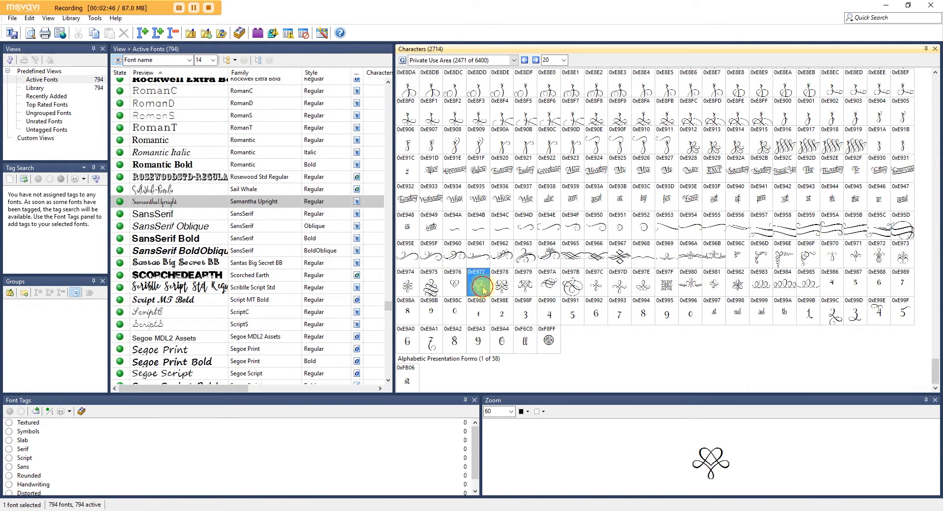
{"action": "left_click", "coordinate": [525, 285]}
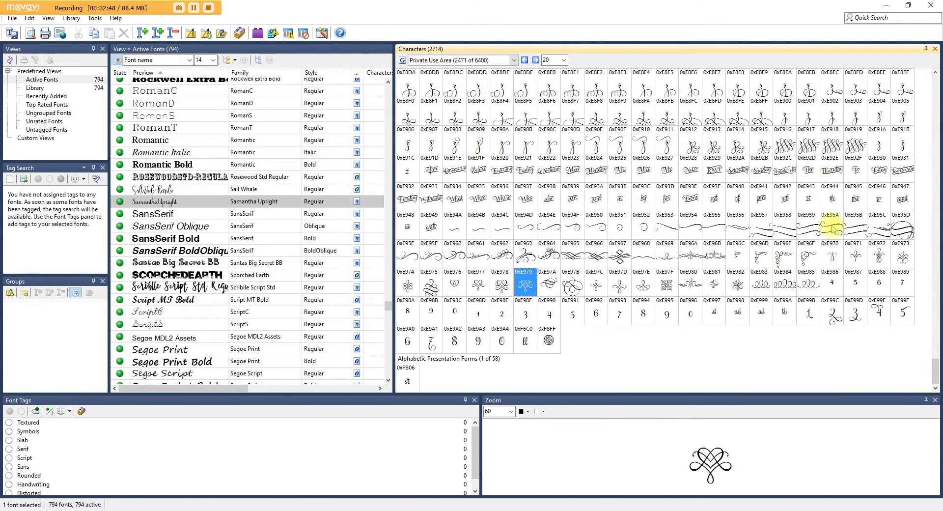
Compare F alternates 0xE1CC–0xE1CF and copy swash F 0xE1CC to the clipboard
{"action": "left_click_drag", "start_coordinate": [933, 370], "coordinate": [919, 175]}
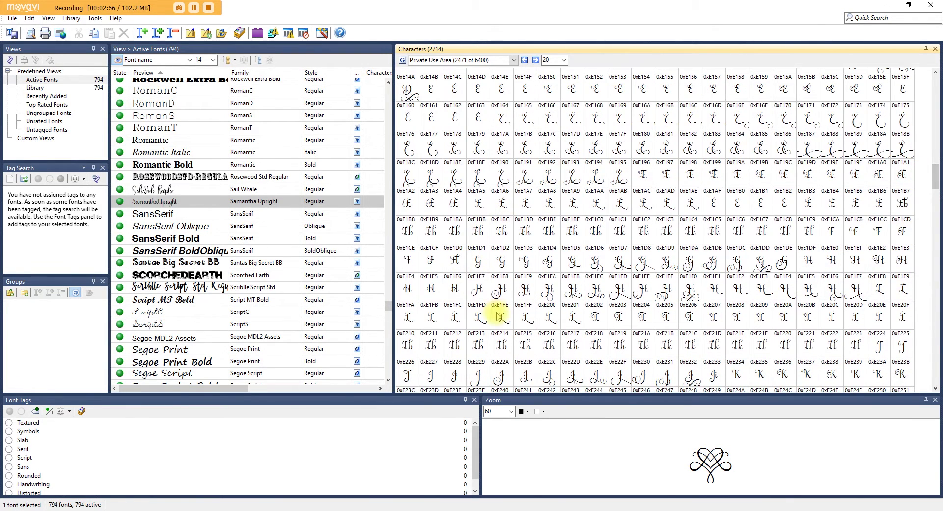
{"action": "left_click", "coordinate": [406, 258]}
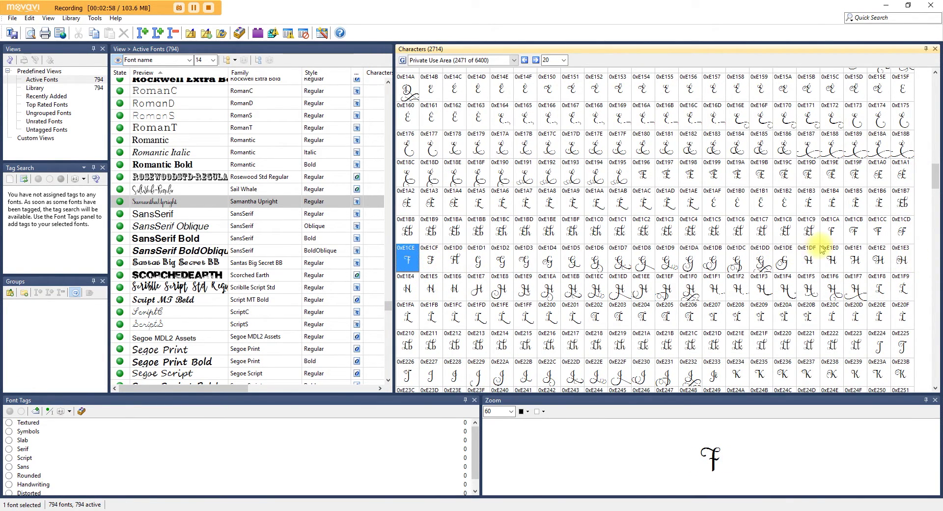
{"action": "left_click", "coordinate": [429, 260]}
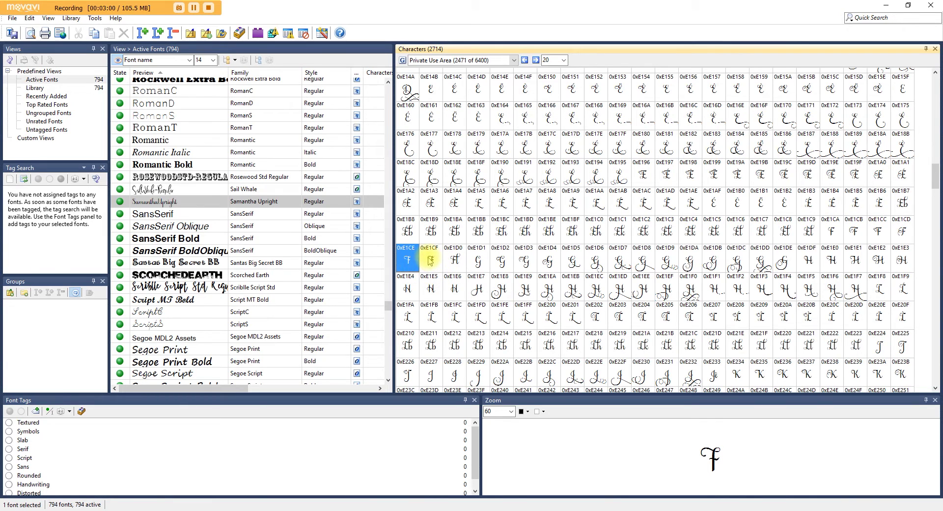
{"action": "left_click", "coordinate": [406, 257]}
{"action": "left_click", "coordinate": [430, 259]}
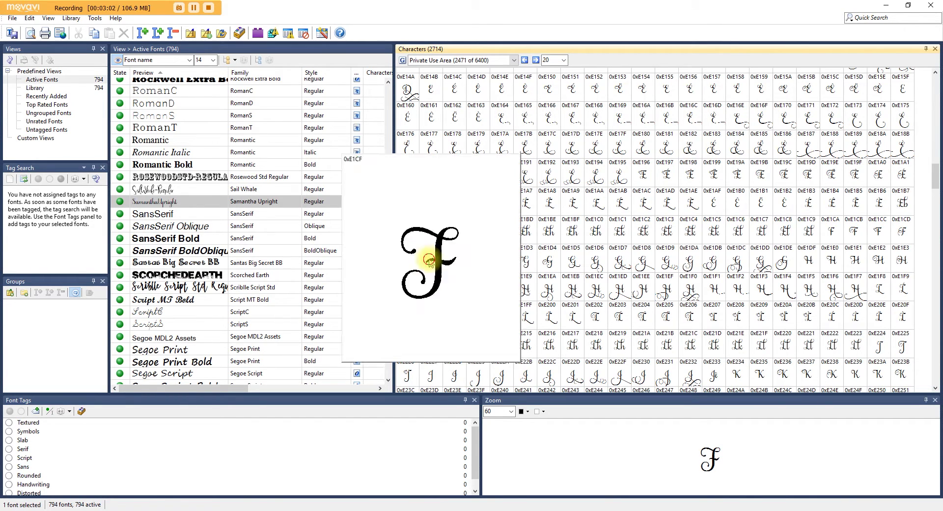
{"action": "left_click", "coordinate": [902, 232]}
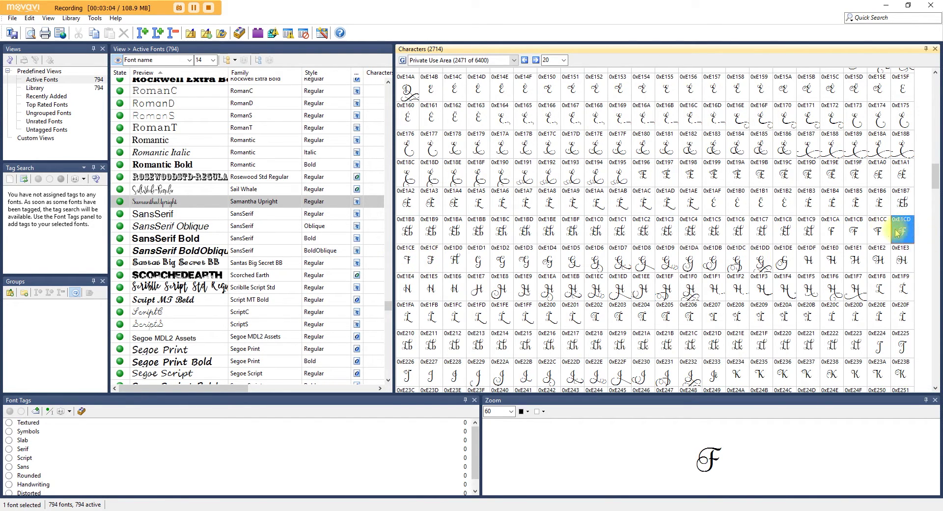
{"action": "left_click", "coordinate": [882, 234]}
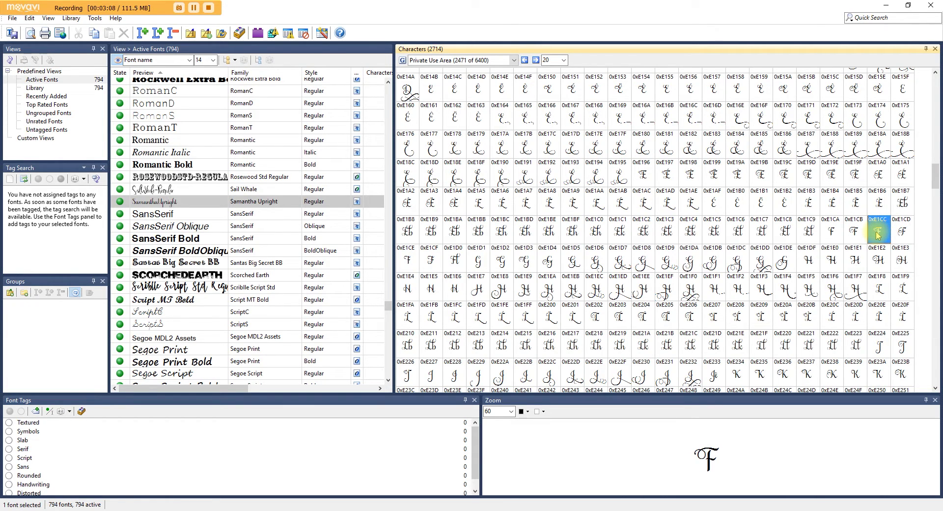
{"action": "right_click", "coordinate": [876, 236]}
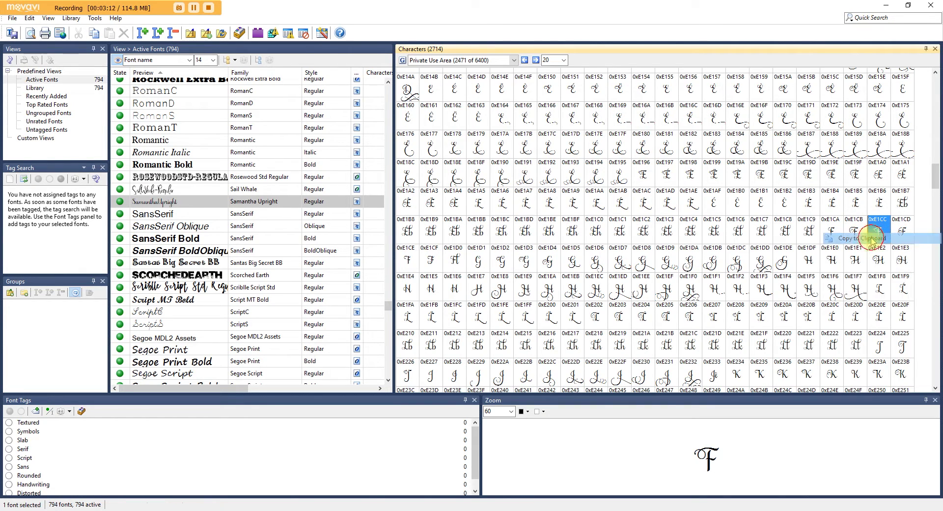
{"action": "left_click", "coordinate": [870, 239]}
{"action": "key", "text": "alt+Tab"}
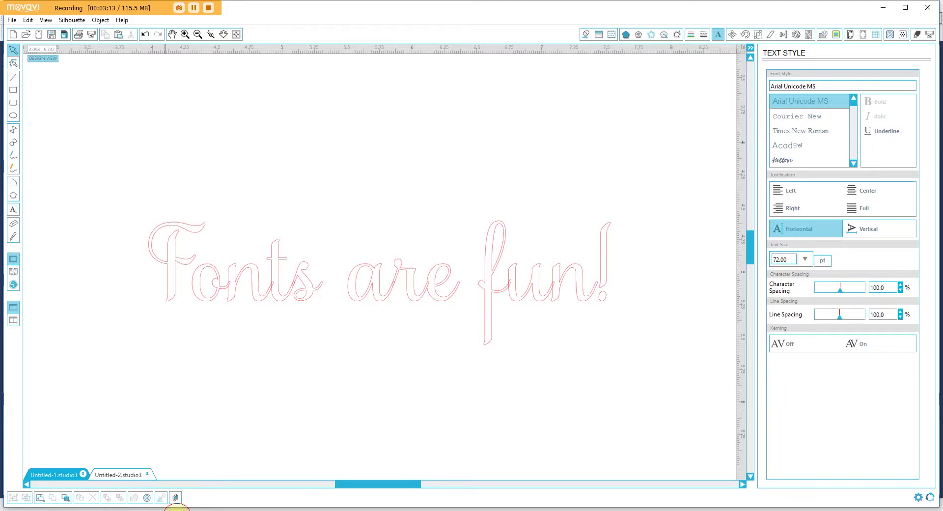
Replace the F in 'Fonts' with the pasted swash F, then copy that glyph again
{"action": "left_click", "coordinate": [185, 259]}
{"action": "left_click_drag", "start_coordinate": [201, 265], "coordinate": [141, 271]}
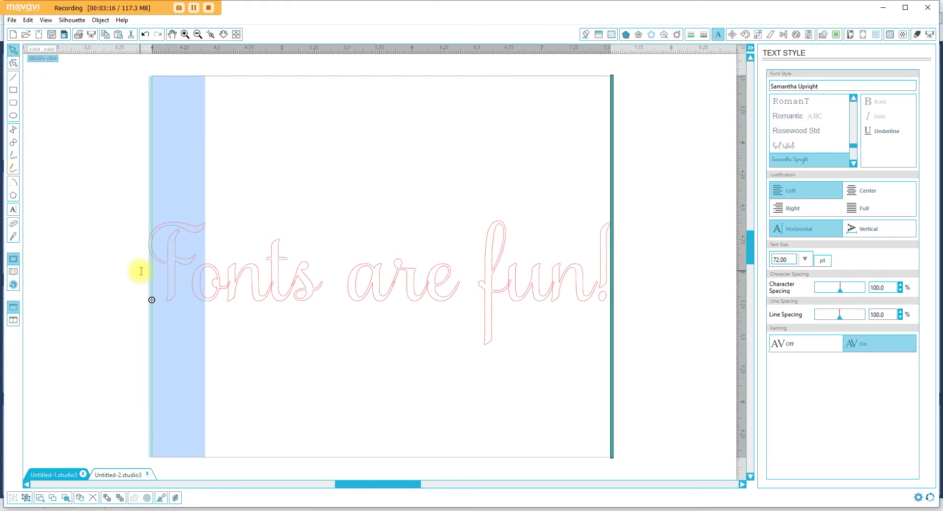
{"action": "key", "text": "ctrl+v"}
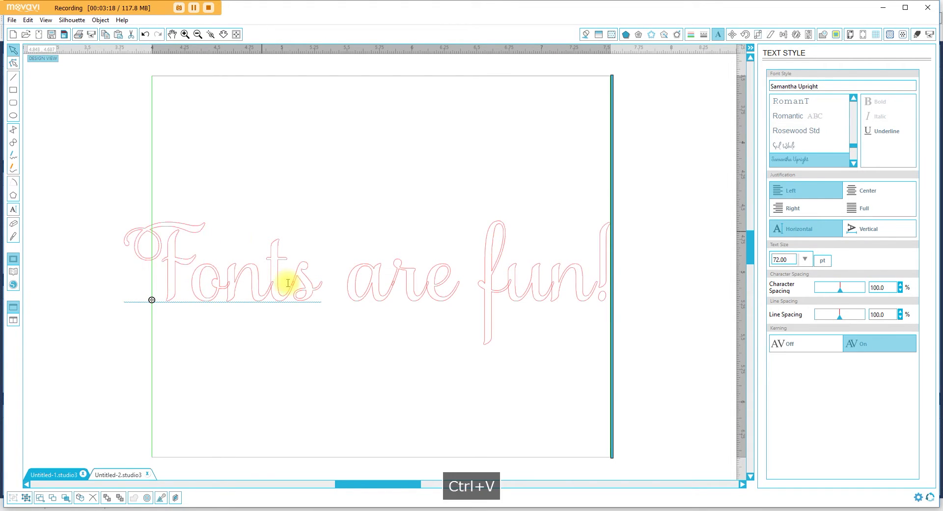
{"action": "left_click_drag", "start_coordinate": [185, 248], "coordinate": [151, 261]}
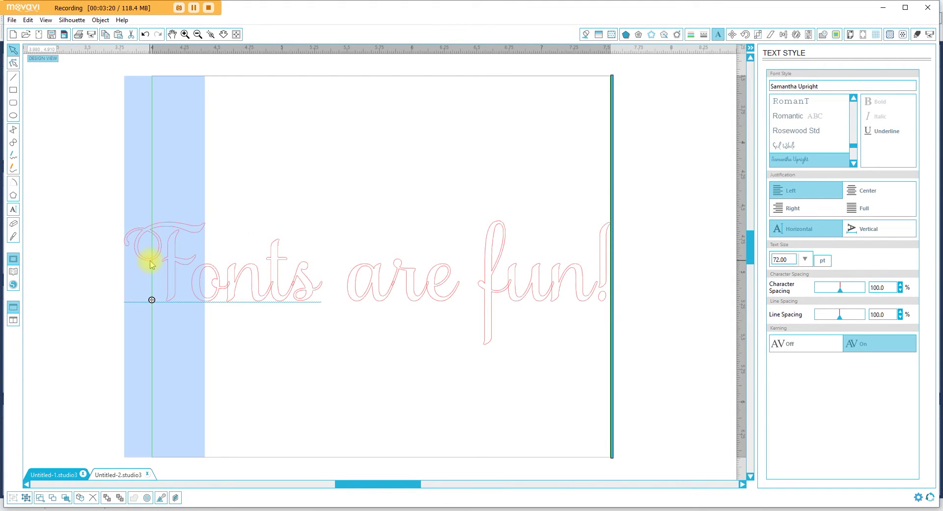
{"action": "right_click", "coordinate": [178, 251]}
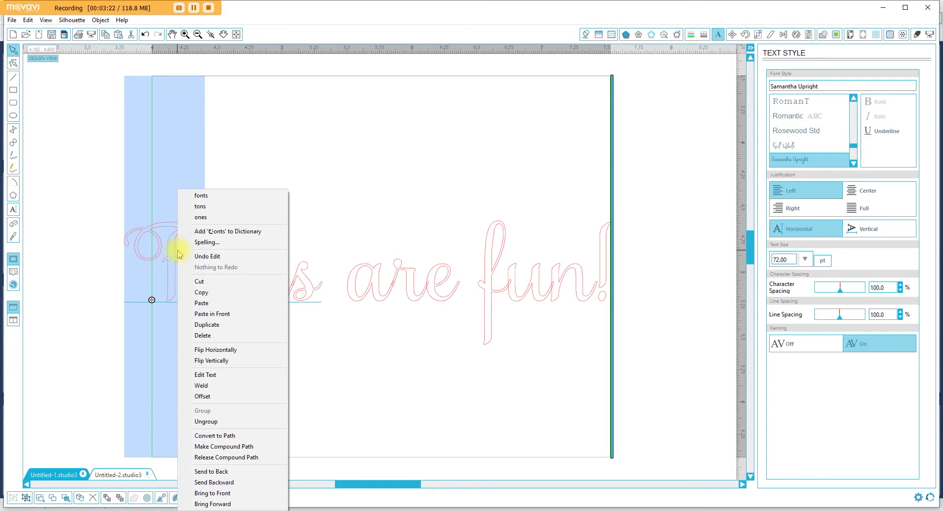
{"action": "left_click", "coordinate": [218, 302]}
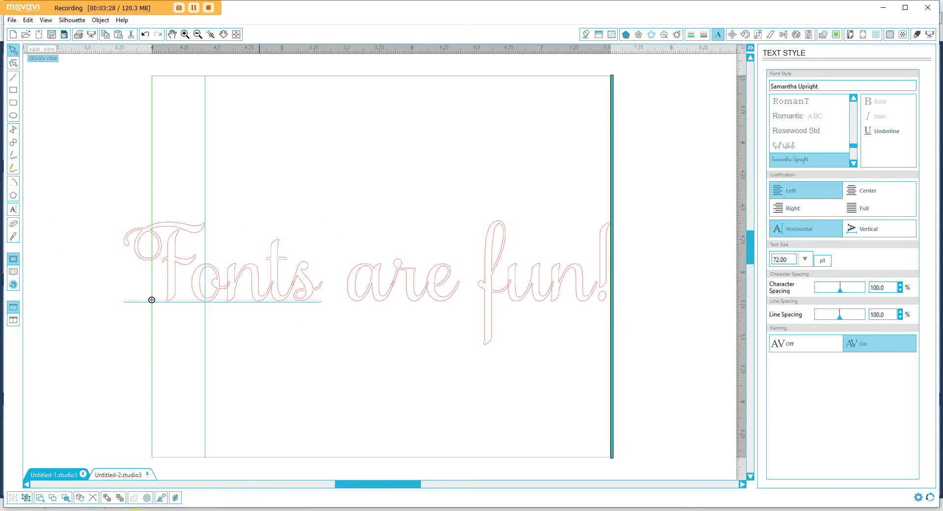
{"action": "key", "text": "alt+Tab"}
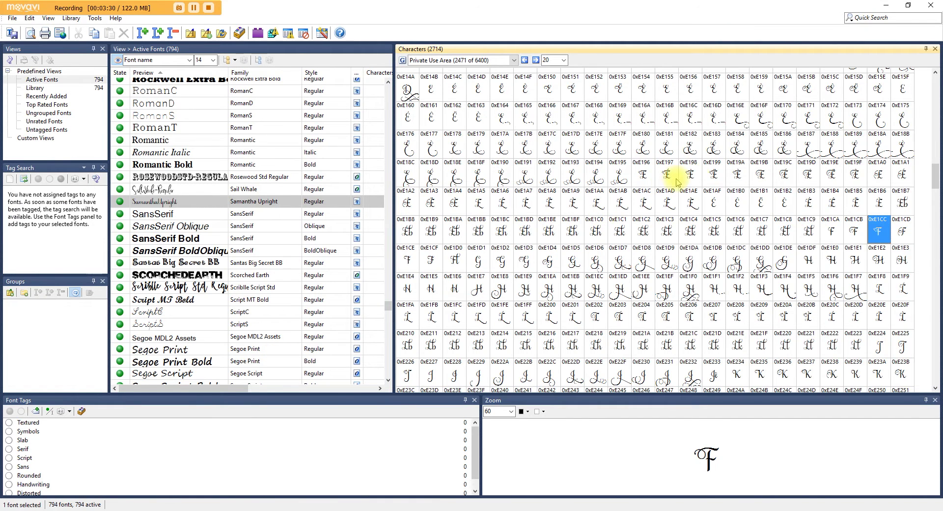
Preview an alternate E and scroll down through the glyph grid toward the n alternates
{"action": "left_click", "coordinate": [749, 180]}
{"action": "scroll", "coordinate": [758, 179], "scroll_direction": "down", "scroll_amount": 7}
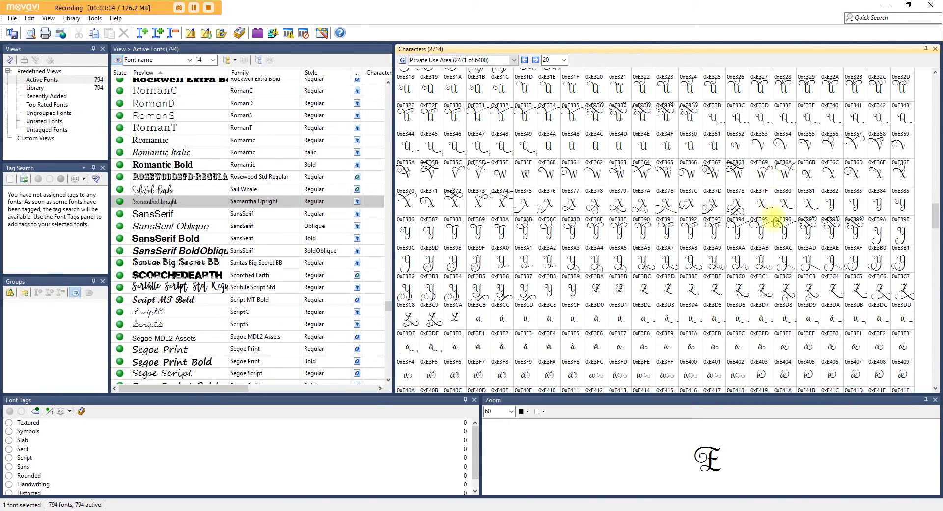
{"action": "scroll", "coordinate": [775, 224], "scroll_direction": "up", "scroll_amount": 5}
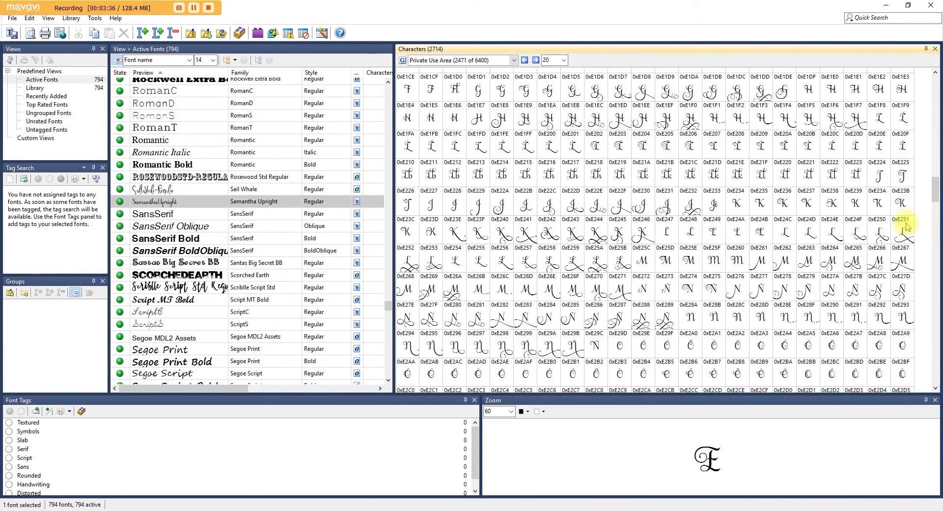
{"action": "left_click_drag", "start_coordinate": [934, 189], "coordinate": [935, 214]}
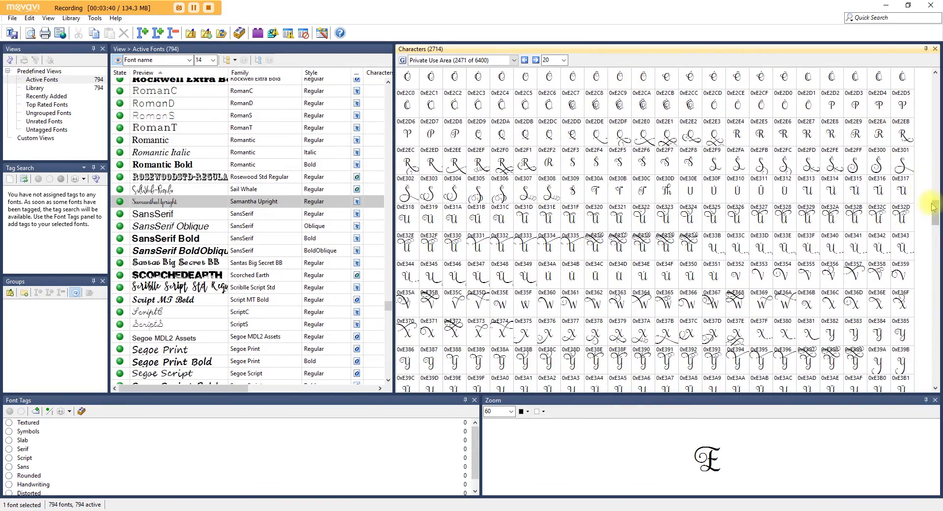
{"action": "left_click_drag", "start_coordinate": [933, 208], "coordinate": [934, 262]}
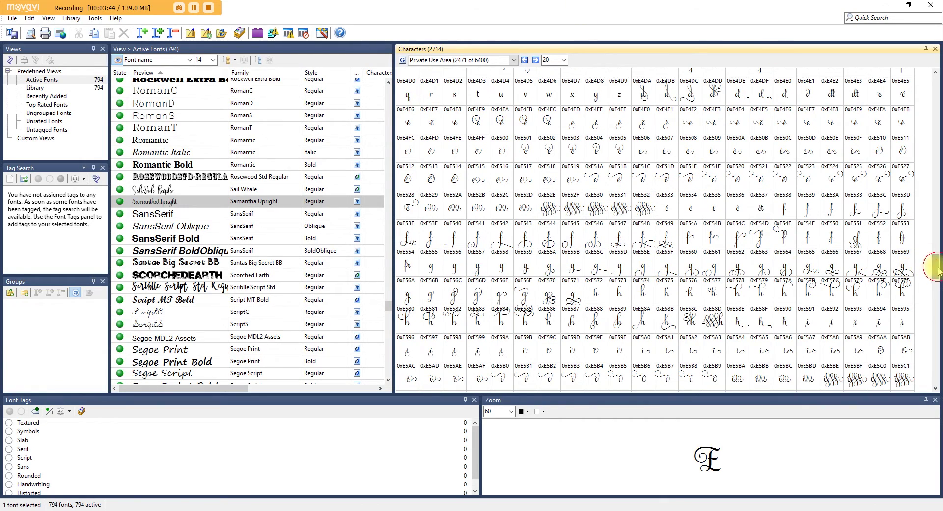
{"action": "left_click_drag", "start_coordinate": [937, 268], "coordinate": [937, 308]}
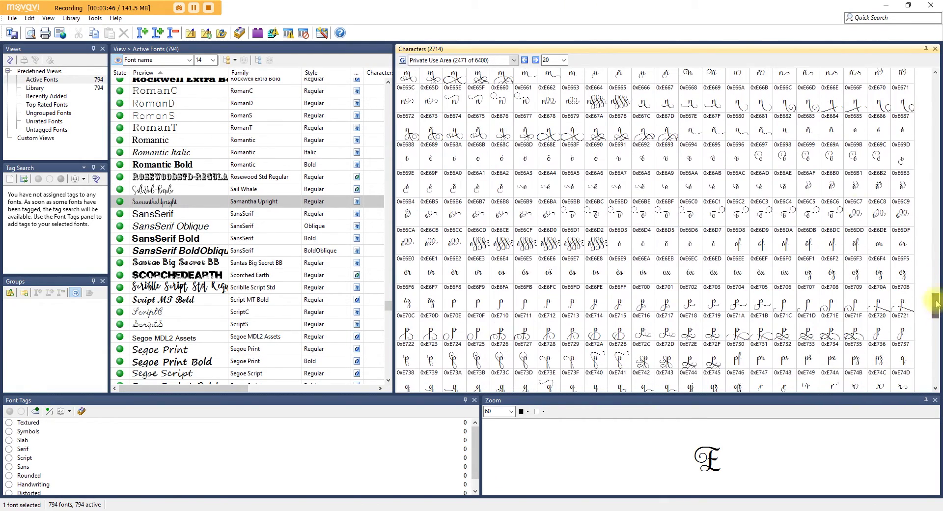
Compare n alternates 0xE664–0xE67C and copy swash n 0xE666 to the clipboard
{"action": "left_click", "coordinate": [643, 104]}
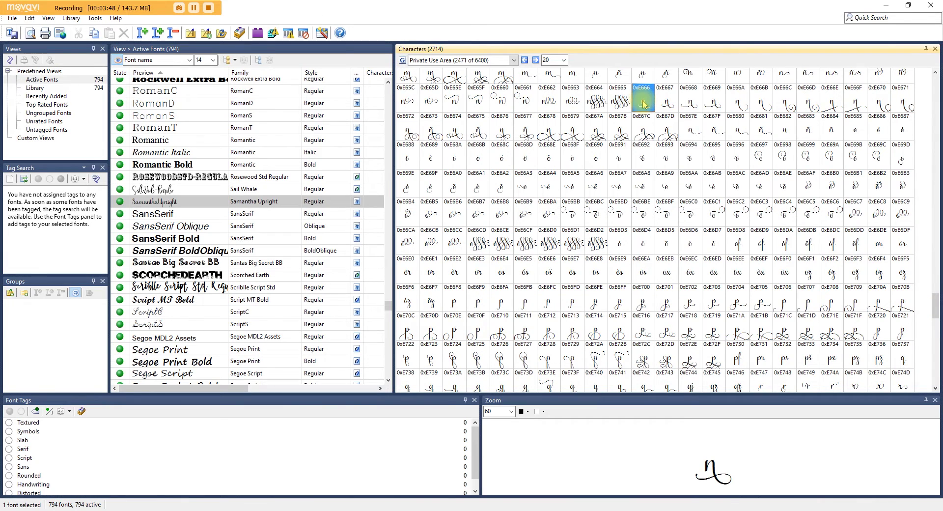
{"action": "left_click", "coordinate": [869, 102]}
{"action": "left_click", "coordinate": [643, 98]}
{"action": "left_click", "coordinate": [594, 101]}
{"action": "left_click", "coordinate": [651, 101]}
{"action": "right_click", "coordinate": [651, 102]}
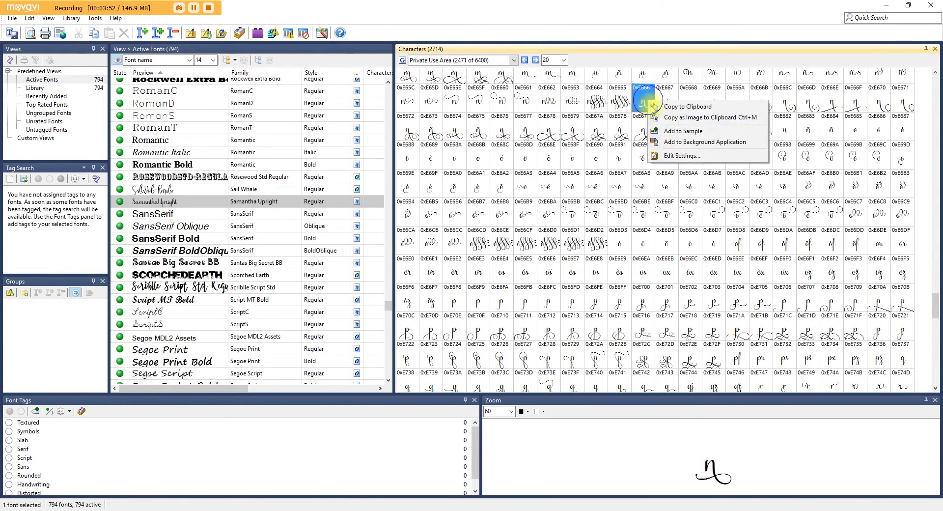
{"action": "left_click", "coordinate": [669, 105]}
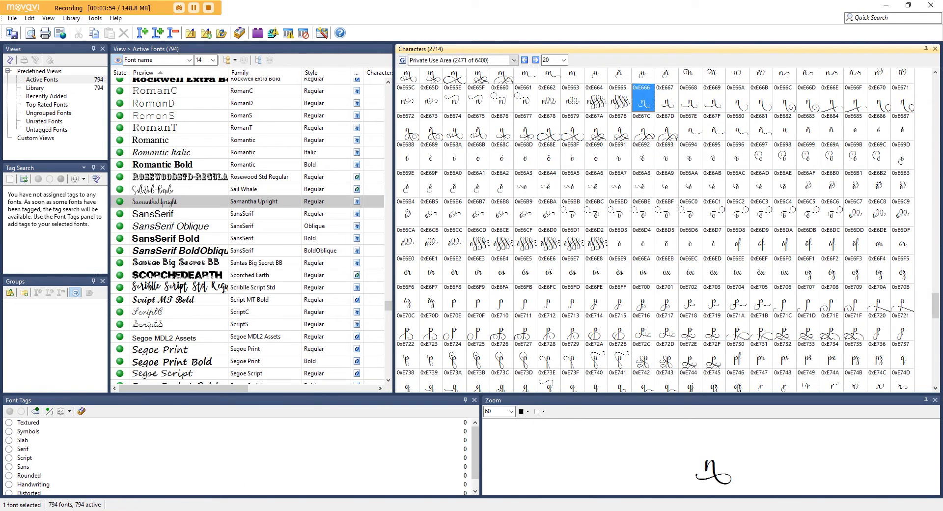
{"action": "key", "text": "alt+Tab"}
Paste the swash n over the n in 'fun!' and reposition the text on the mat
{"action": "left_click_drag", "start_coordinate": [582, 275], "coordinate": [564, 279]}
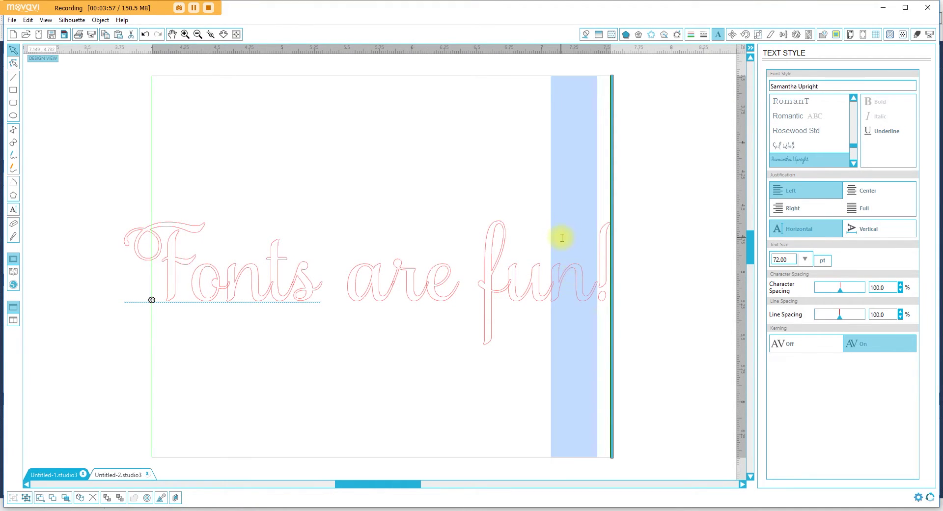
{"action": "key", "text": "ctrl+v"}
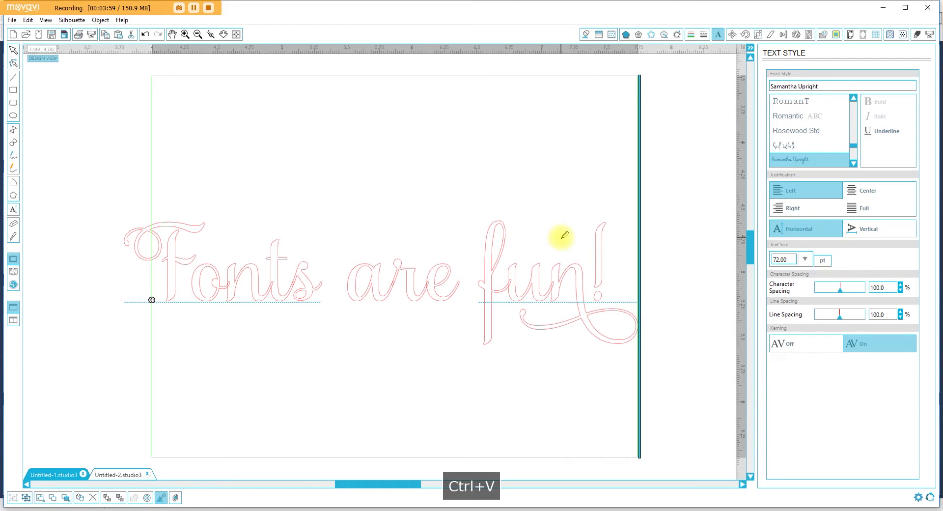
{"action": "left_click", "coordinate": [686, 282]}
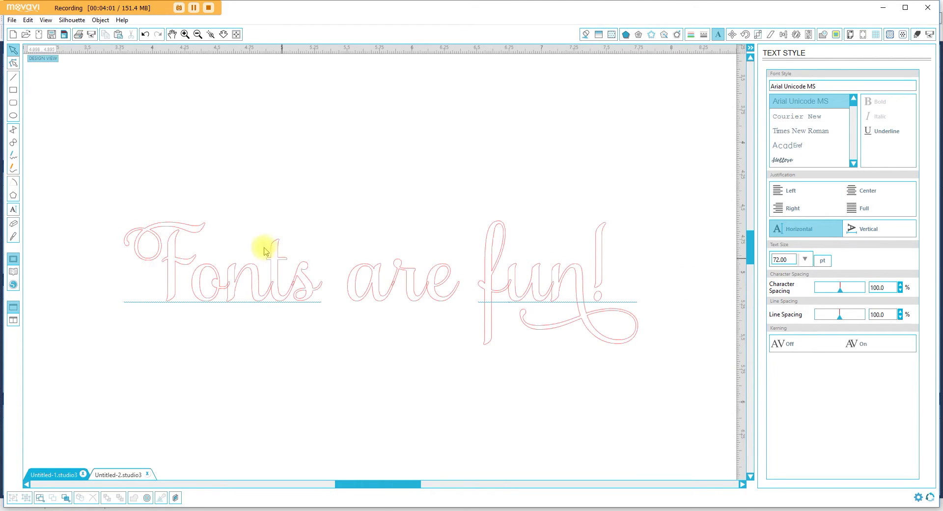
{"action": "left_click_drag", "start_coordinate": [301, 280], "coordinate": [310, 190]}
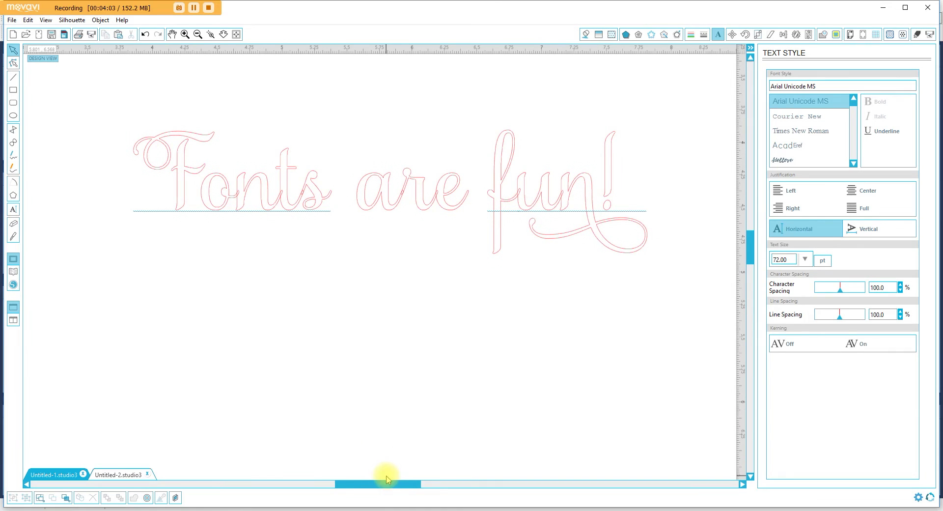
{"action": "left_click_drag", "start_coordinate": [515, 205], "coordinate": [500, 247]}
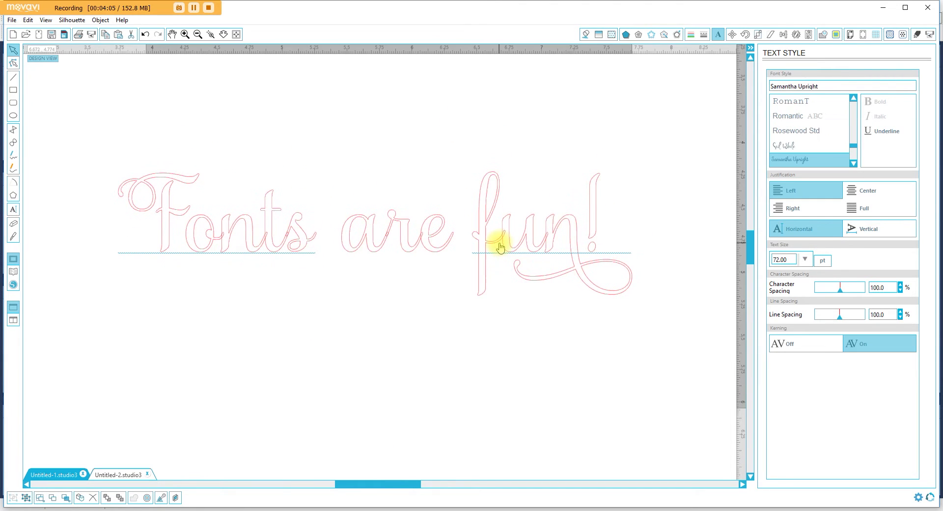
{"action": "left_click", "coordinate": [499, 247]}
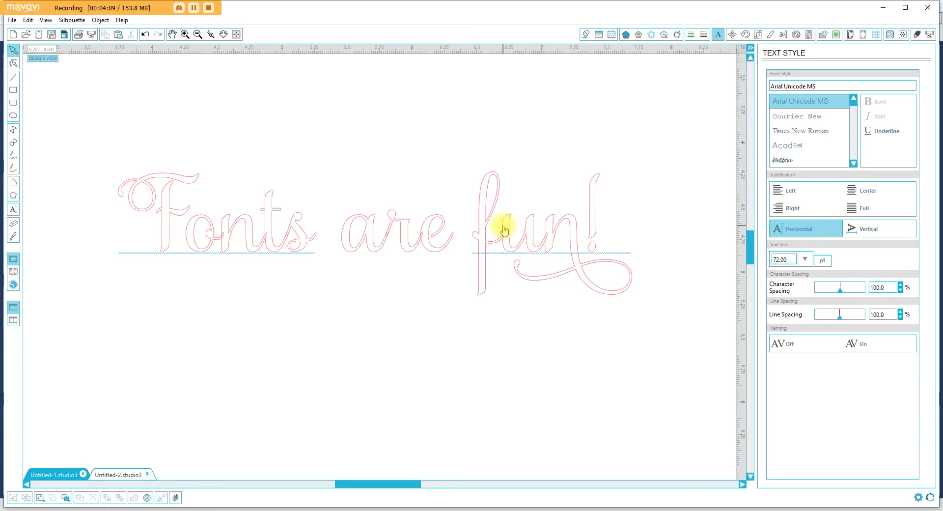
Zoom in to inspect the swash n in 'fun', then fit the whole mat in view
{"action": "key", "text": "z"}
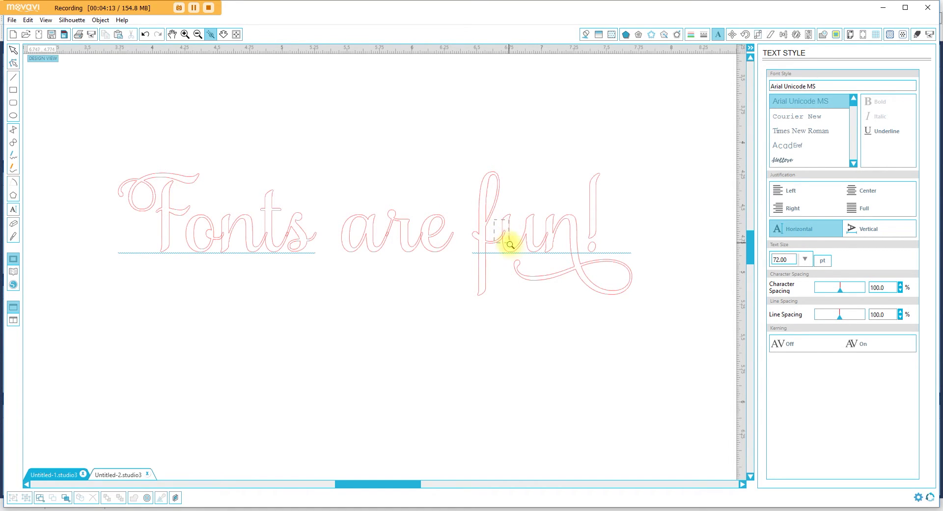
{"action": "left_click_drag", "start_coordinate": [510, 244], "coordinate": [524, 261]}
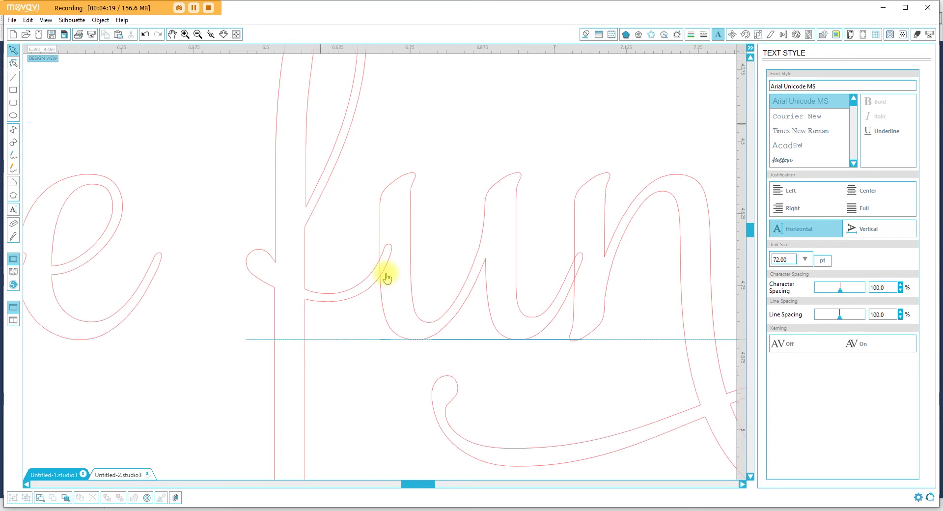
{"action": "left_click", "coordinate": [378, 205]}
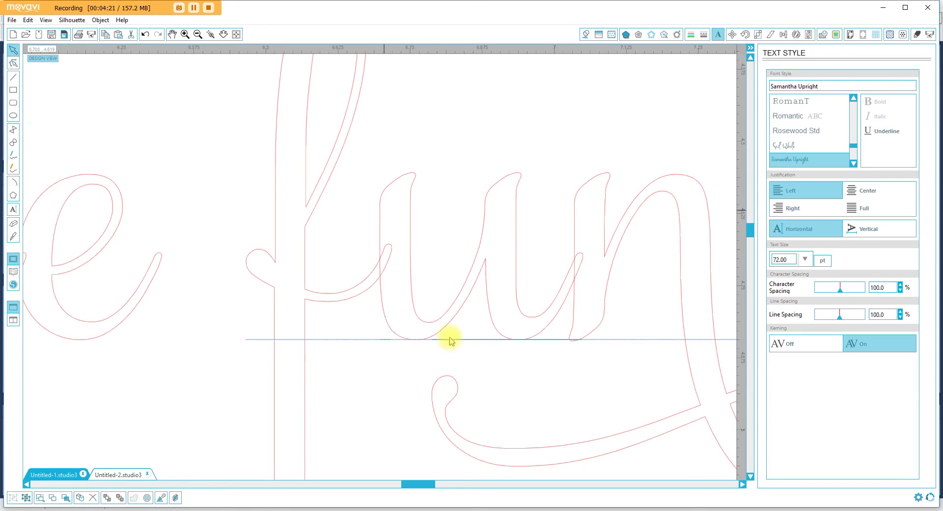
{"action": "left_click", "coordinate": [236, 34]}
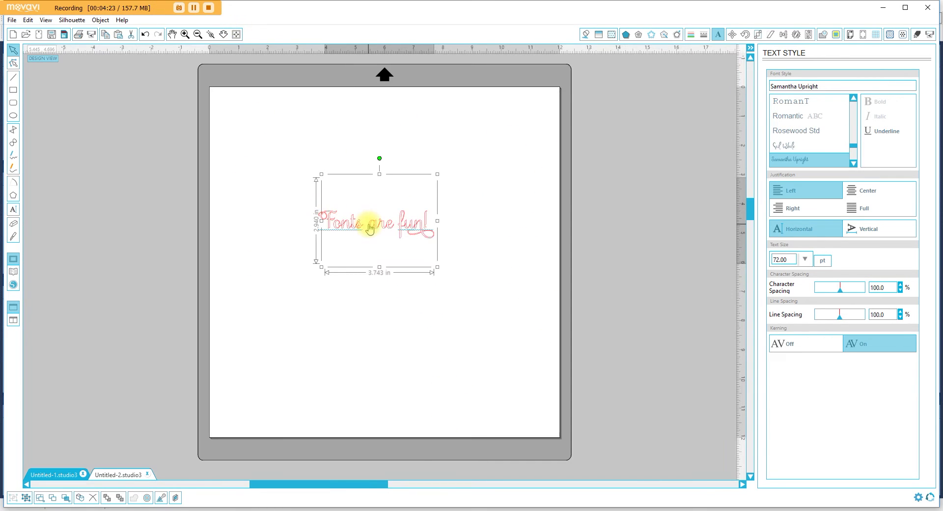
Duplicate 'Fonts are fun!', park the copy left of the mat, and zoom on the original
{"action": "right_click", "coordinate": [370, 224]}
{"action": "left_click", "coordinate": [396, 299]}
{"action": "left_click_drag", "start_coordinate": [410, 235], "coordinate": [93, 175]}
{"action": "left_click", "coordinate": [458, 296]}
{"action": "key", "text": "z"}
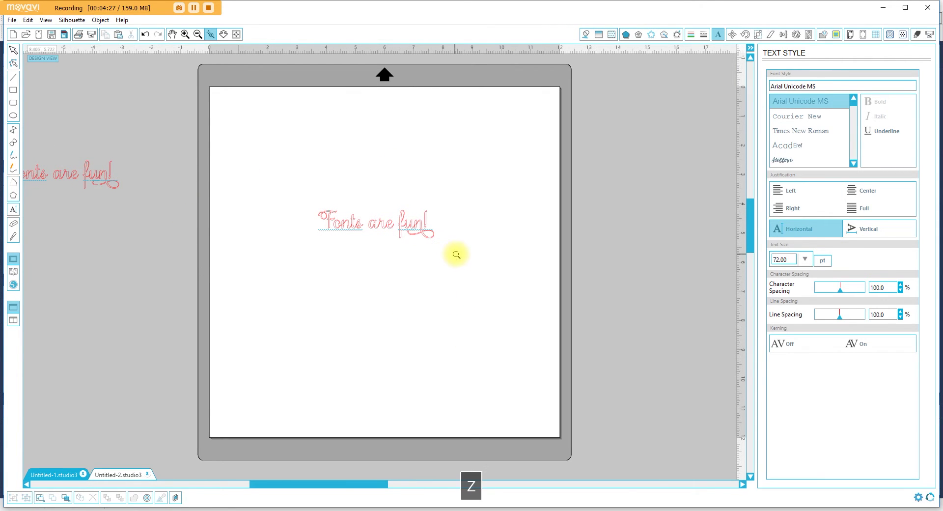
{"action": "left_click_drag", "start_coordinate": [456, 253], "coordinate": [312, 199]}
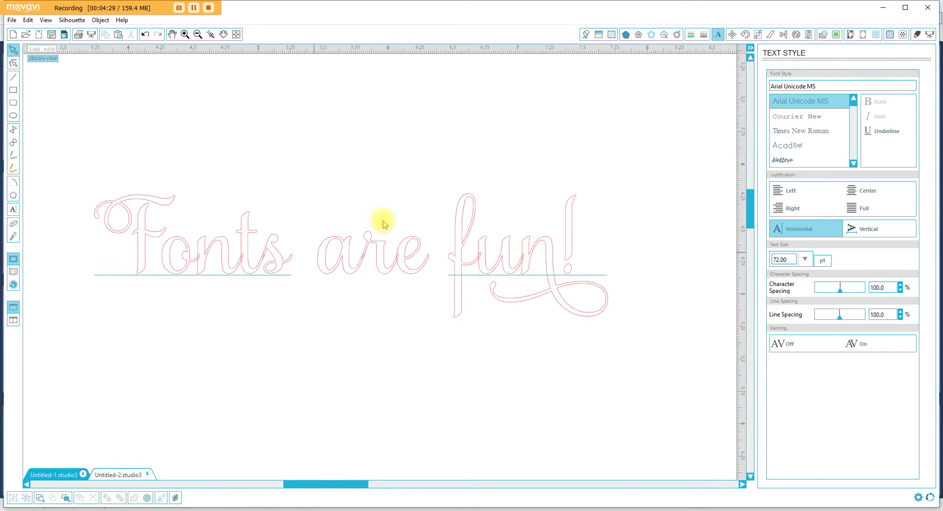
{"action": "right_click", "coordinate": [396, 250]}
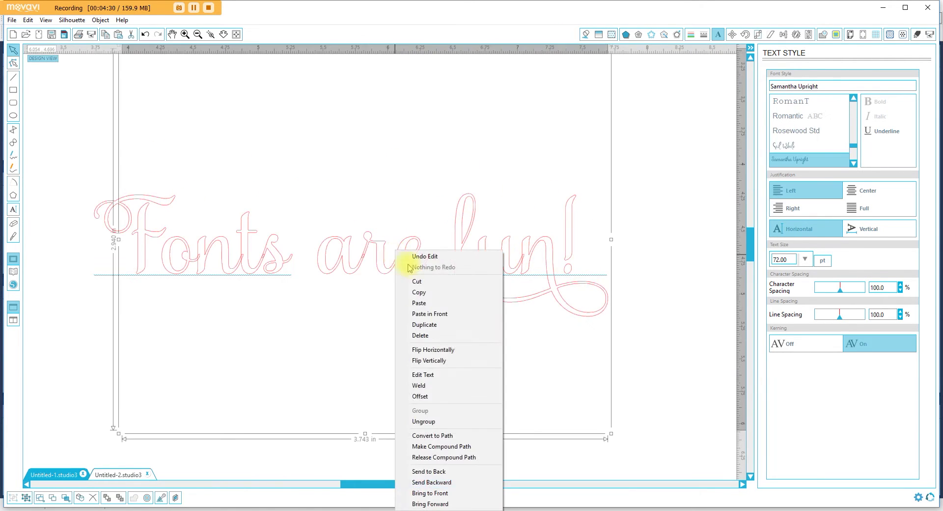
Weld the 'Fonts are fun!' letters, group them, shift the result up-right and reselect it
{"action": "left_click", "coordinate": [432, 383]}
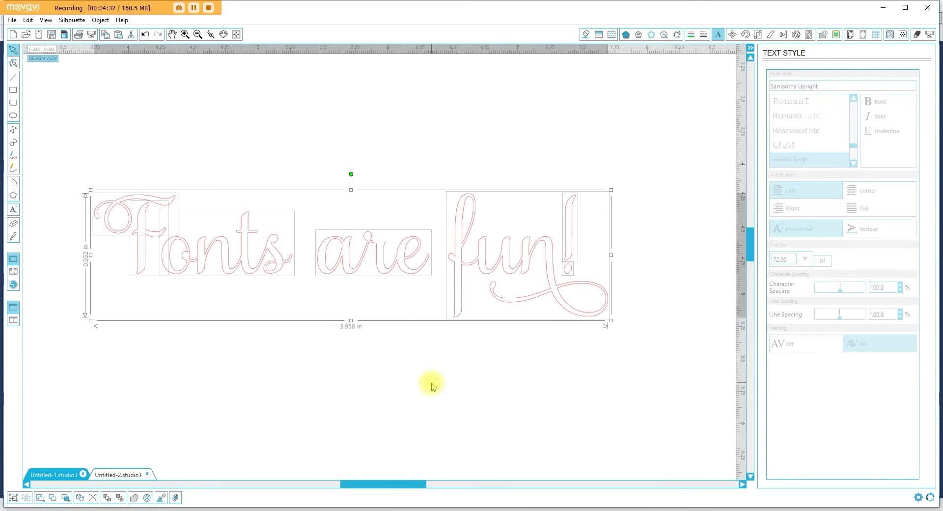
{"action": "right_click", "coordinate": [402, 264]}
{"action": "left_click", "coordinate": [442, 421]}
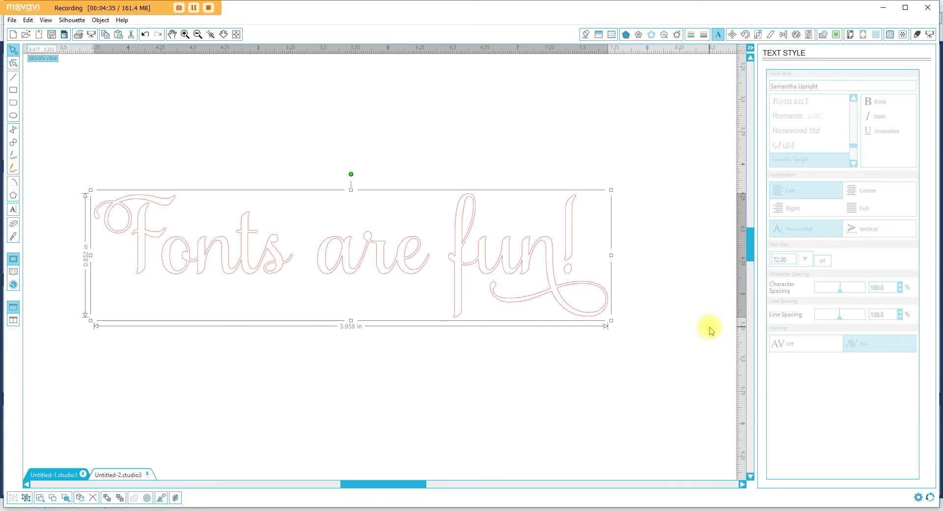
{"action": "left_click", "coordinate": [538, 395]}
{"action": "left_click_drag", "start_coordinate": [515, 253], "coordinate": [549, 207]}
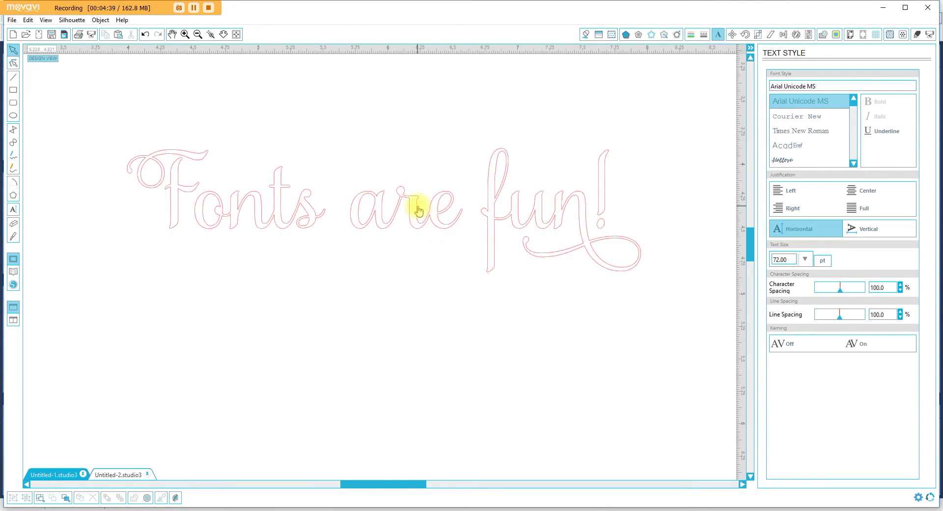
{"action": "key", "text": "z"}
{"action": "left_click_drag", "start_coordinate": [615, 249], "coordinate": [213, 177]}
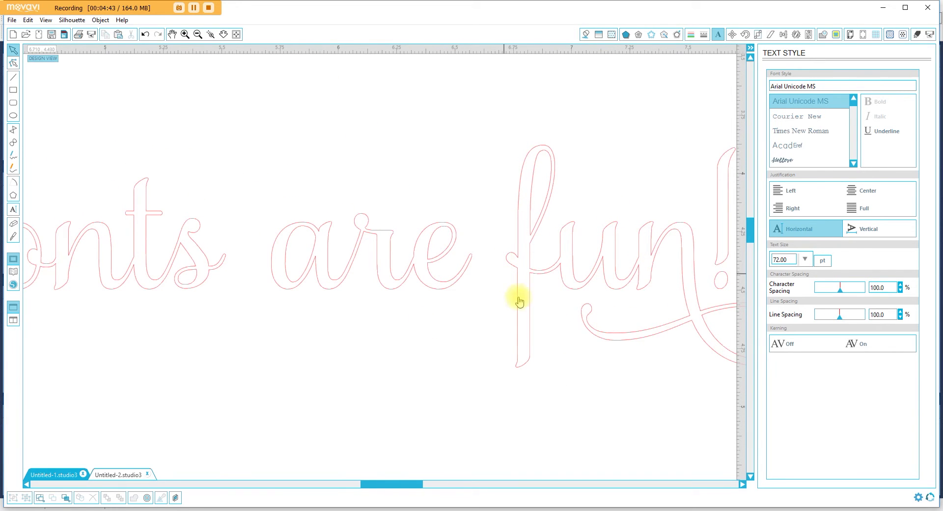
{"action": "left_click", "coordinate": [237, 35]}
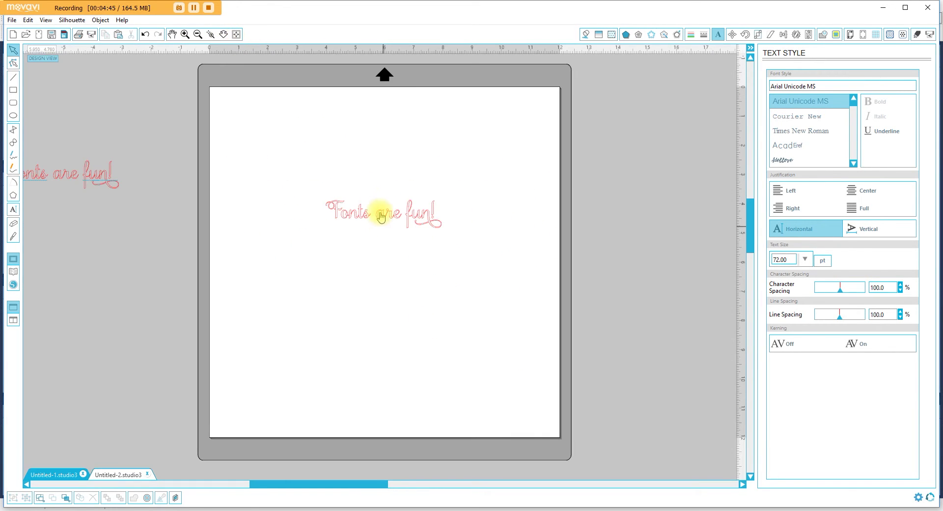
{"action": "left_click_drag", "start_coordinate": [457, 238], "coordinate": [307, 181]}
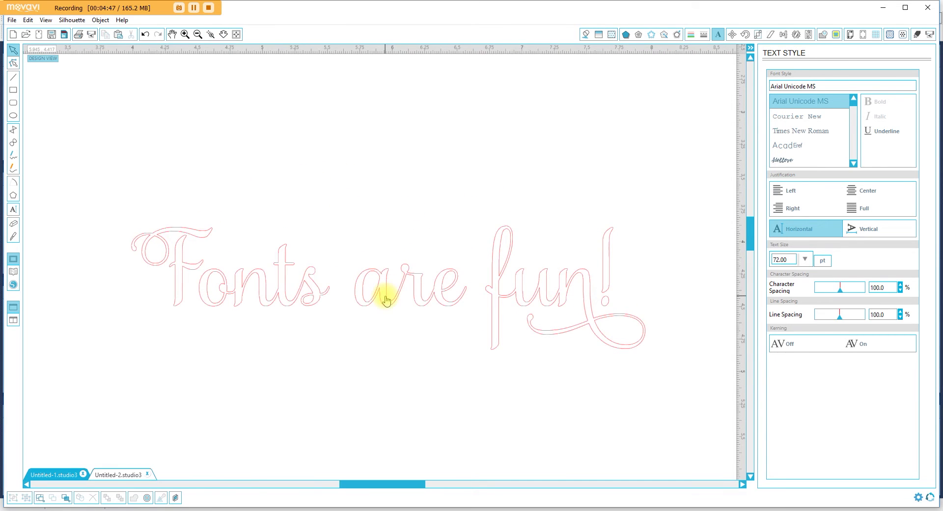
{"action": "left_click", "coordinate": [386, 296]}
Give 'Fonts are fun!' an orange fill and an orange outline
{"action": "left_click", "coordinate": [585, 33]}
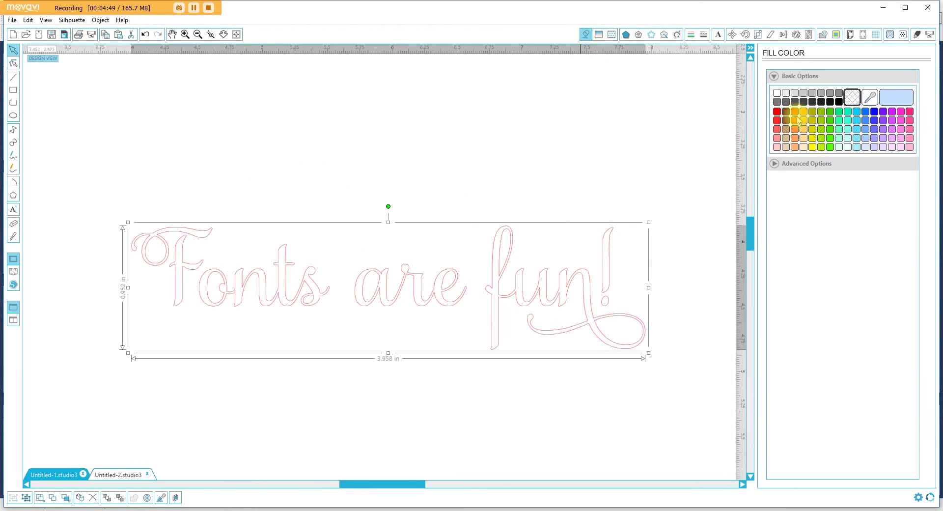
{"action": "left_click", "coordinate": [802, 111]}
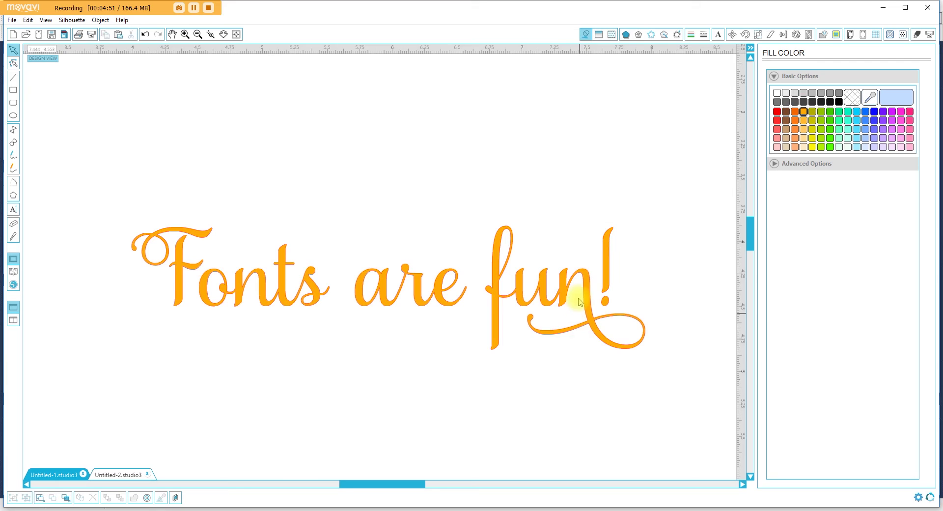
{"action": "left_click", "coordinate": [803, 112]}
{"action": "left_click", "coordinate": [504, 99]}
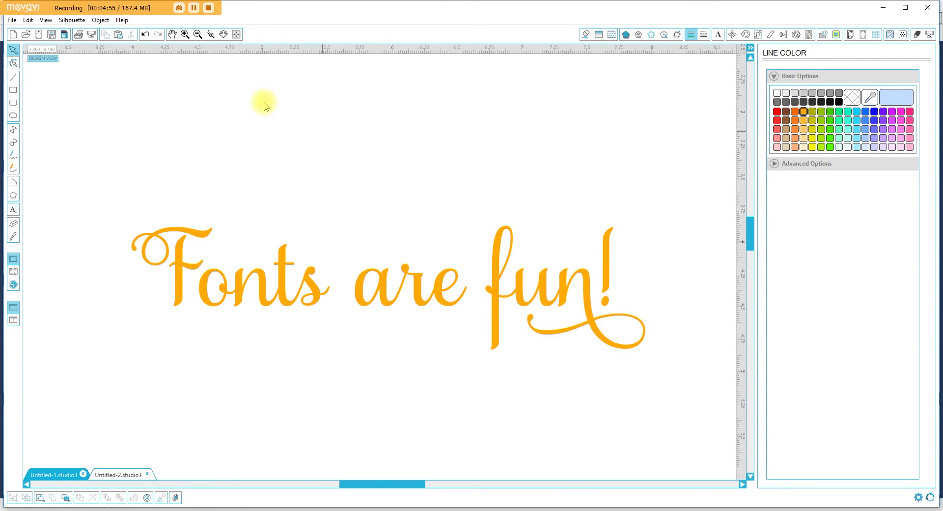
Fit the whole mat in view, move 'Fonts are fun!' to its upper left, and return to MainType
{"action": "left_click", "coordinate": [236, 34]}
{"action": "left_click", "coordinate": [397, 214]}
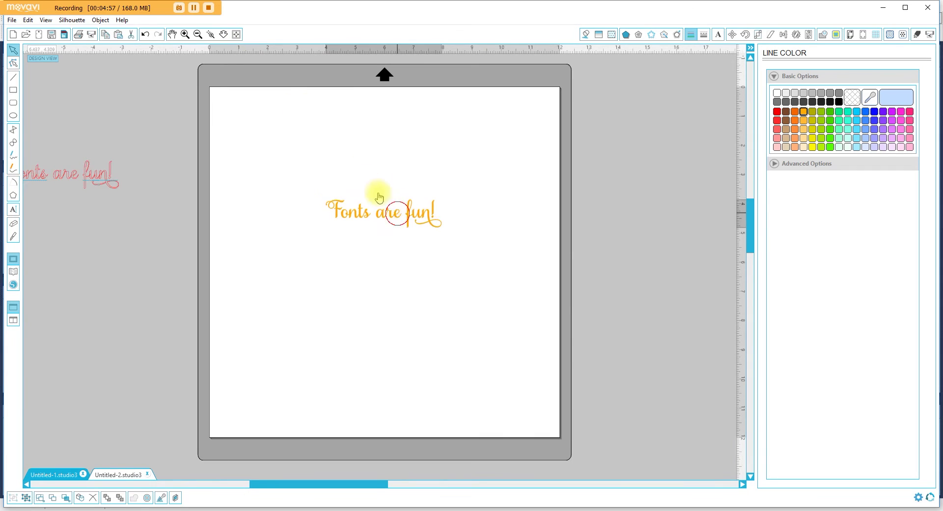
{"action": "left_click_drag", "start_coordinate": [379, 196], "coordinate": [299, 106]}
{"action": "left_click", "coordinate": [347, 193]}
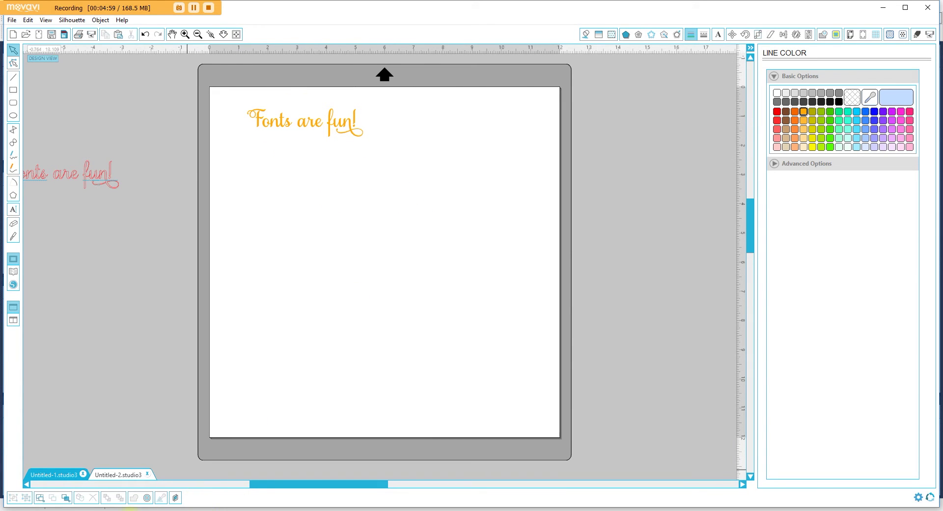
{"action": "left_click", "coordinate": [127, 500]}
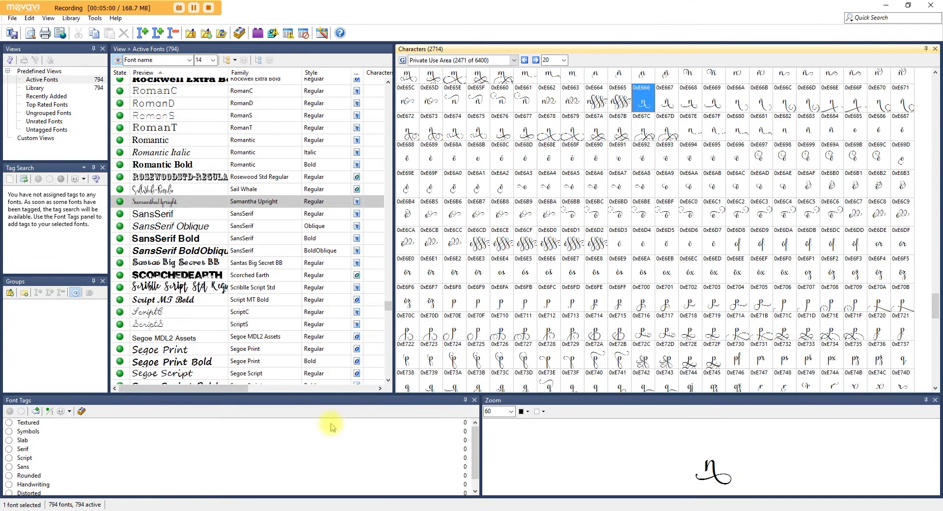
Scroll the font list and select Mf I Love Glitter to show its characters
{"action": "left_click", "coordinate": [184, 265]}
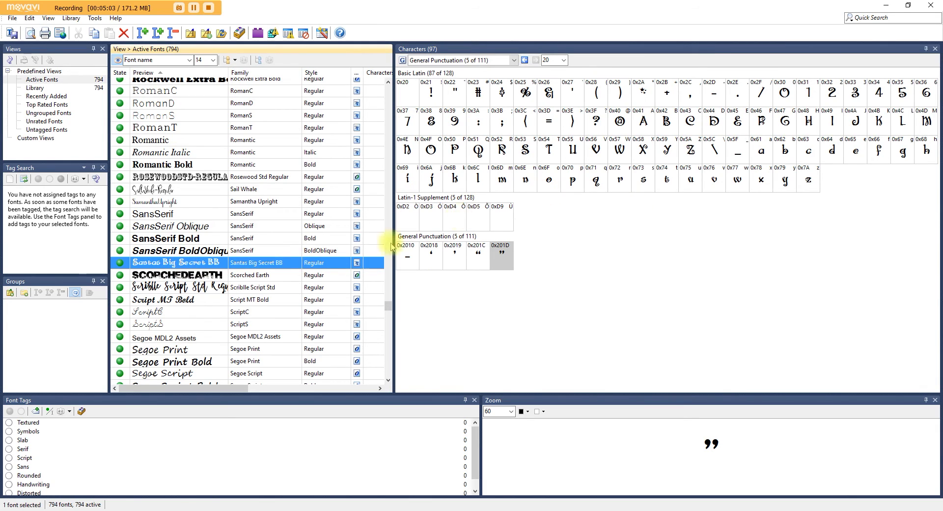
{"action": "scroll", "coordinate": [211, 212], "scroll_direction": "up", "scroll_amount": 15}
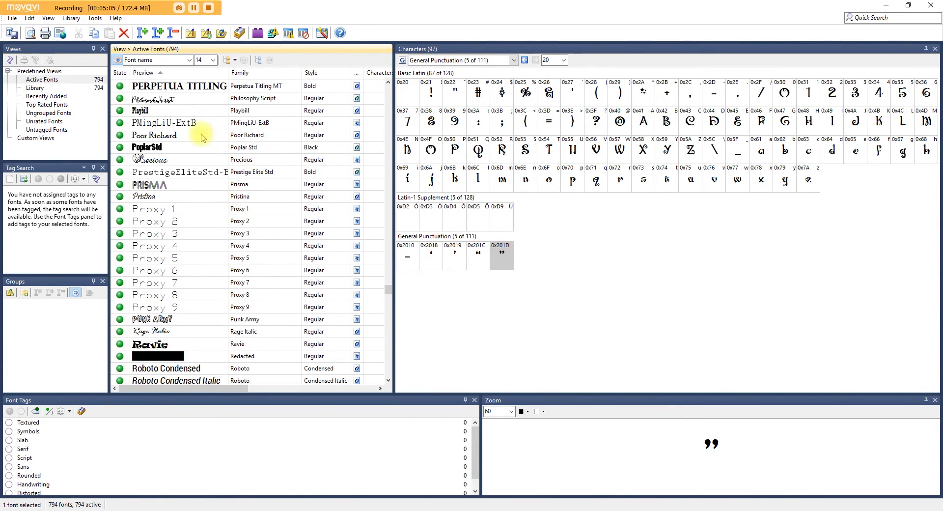
{"action": "scroll", "coordinate": [201, 138], "scroll_direction": "up", "scroll_amount": 20}
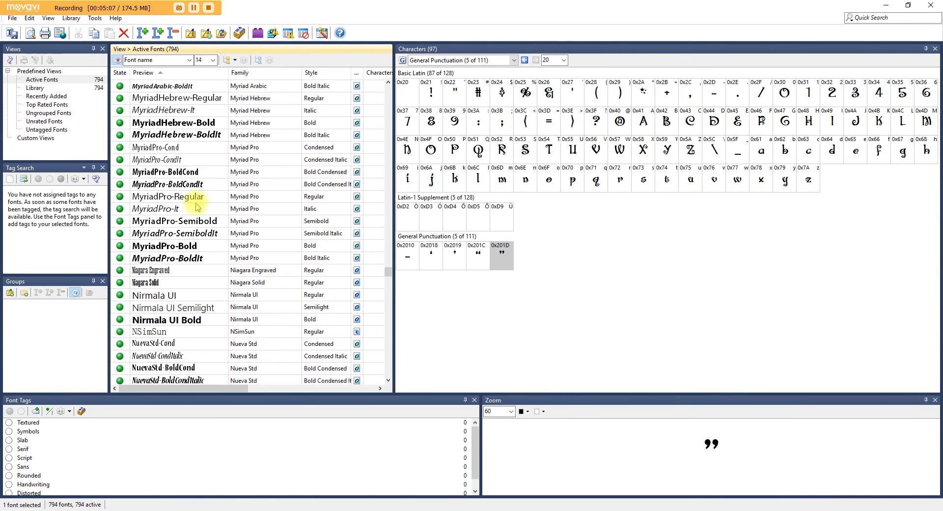
{"action": "scroll", "coordinate": [196, 206], "scroll_direction": "up", "scroll_amount": 6}
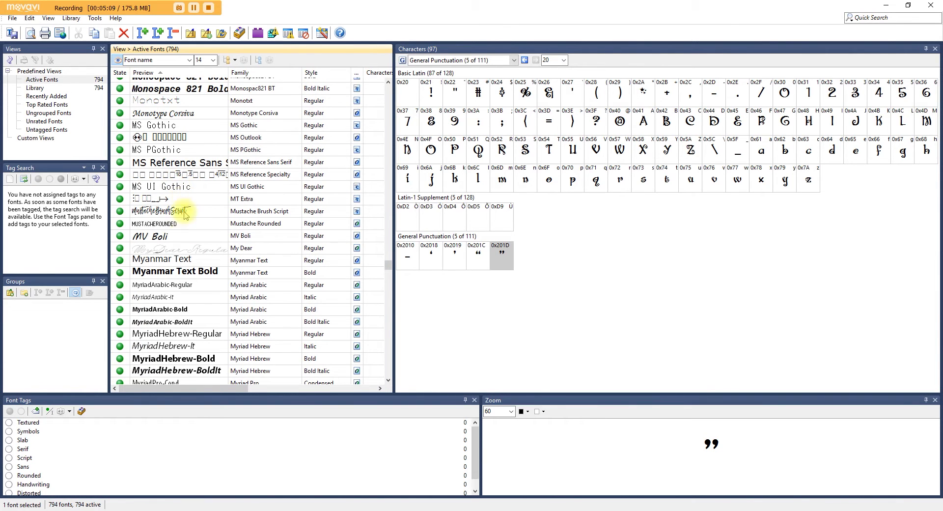
{"action": "scroll", "coordinate": [201, 189], "scroll_direction": "up", "scroll_amount": 6}
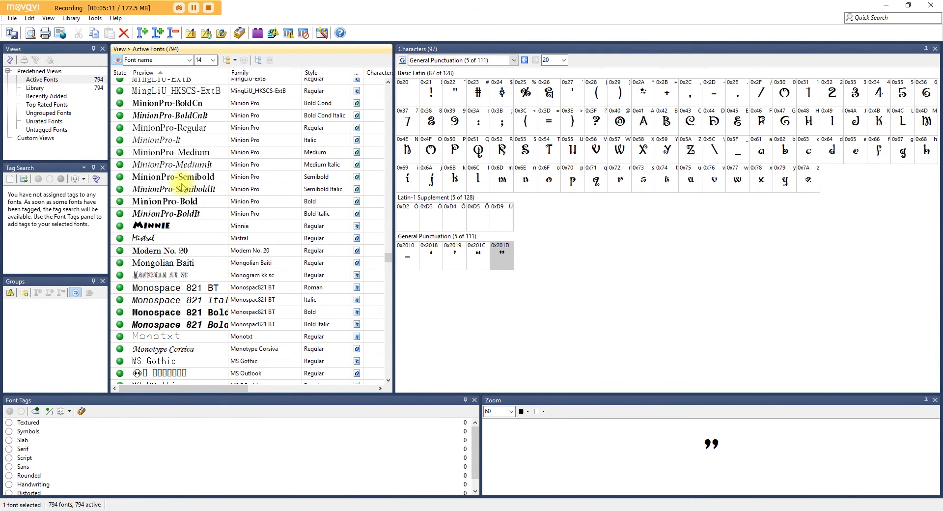
{"action": "scroll", "coordinate": [182, 188], "scroll_direction": "up", "scroll_amount": 6}
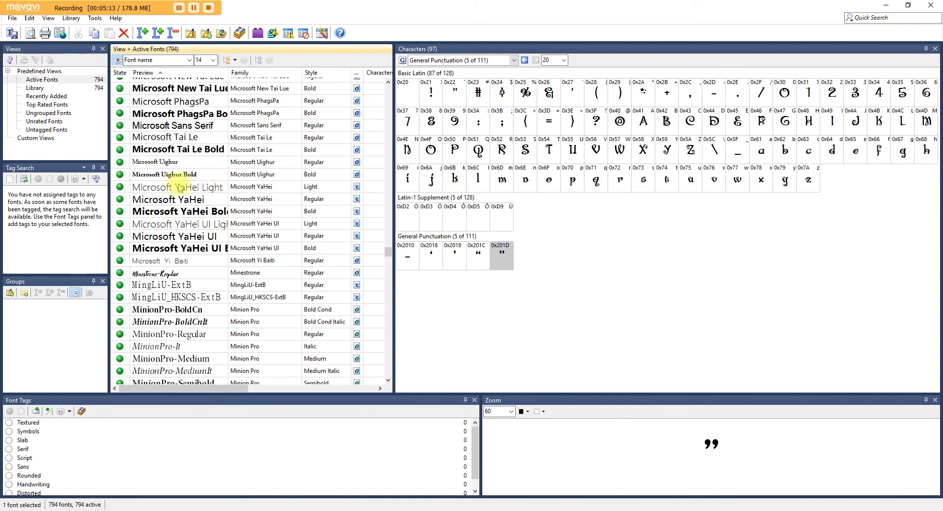
{"action": "scroll", "coordinate": [180, 188], "scroll_direction": "up", "scroll_amount": 6}
{"action": "left_click", "coordinate": [175, 159]}
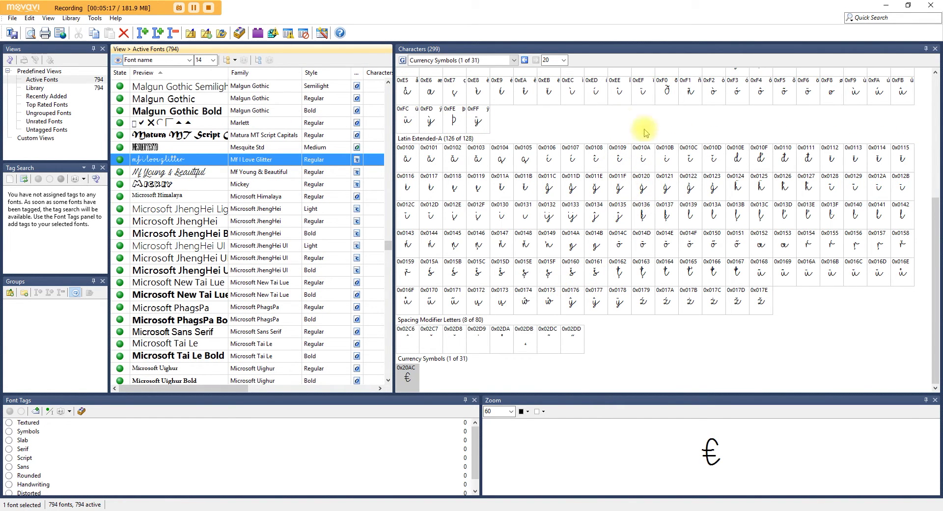
Preview the Mf I Love Glitter glyphs 0x7C, 0x5F swash and 0x2A heart up close
{"action": "left_click_drag", "start_coordinate": [932, 236], "coordinate": [927, 117]}
{"action": "left_click", "coordinate": [501, 202]}
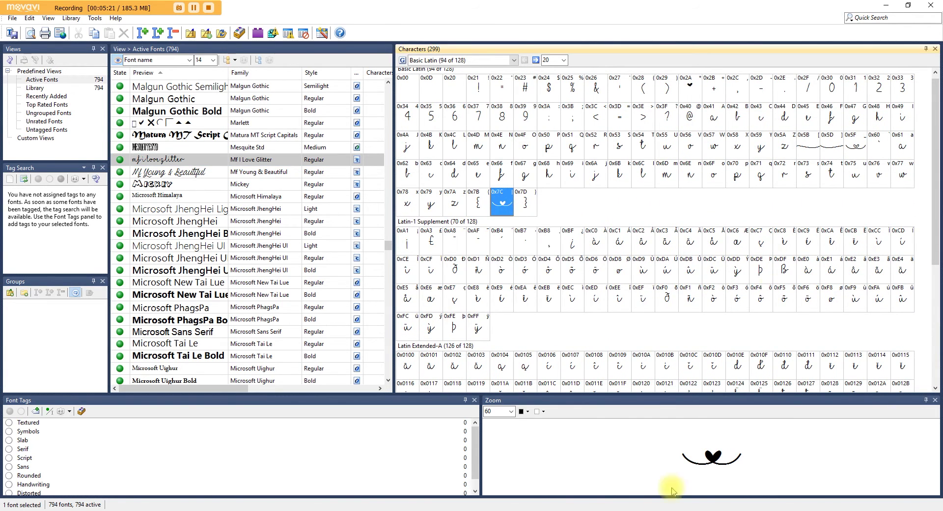
{"action": "left_click", "coordinate": [858, 147]}
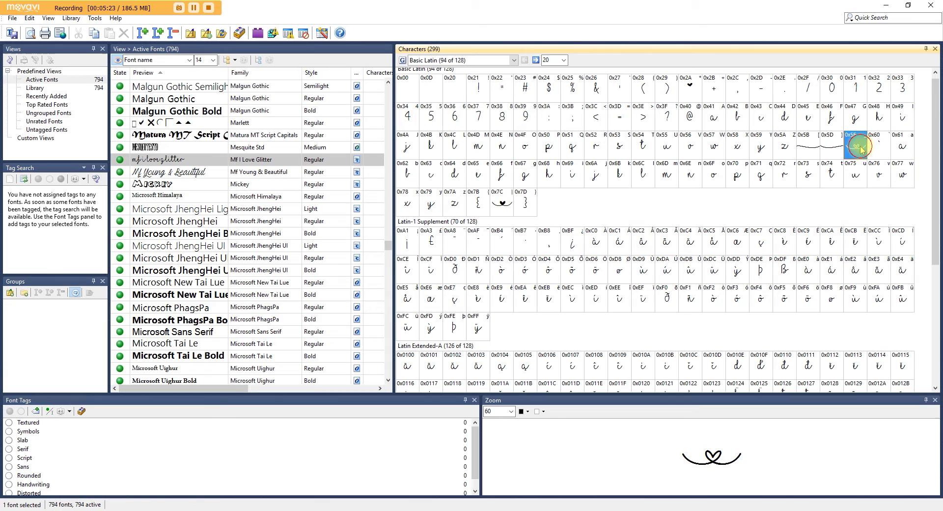
{"action": "left_click", "coordinate": [689, 90]}
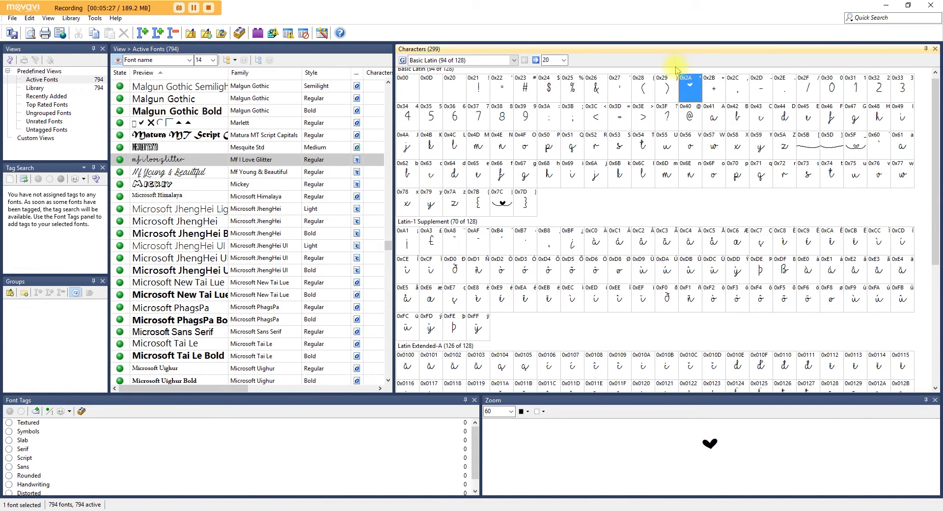
{"action": "scroll", "coordinate": [520, 183], "scroll_direction": "down", "scroll_amount": 2}
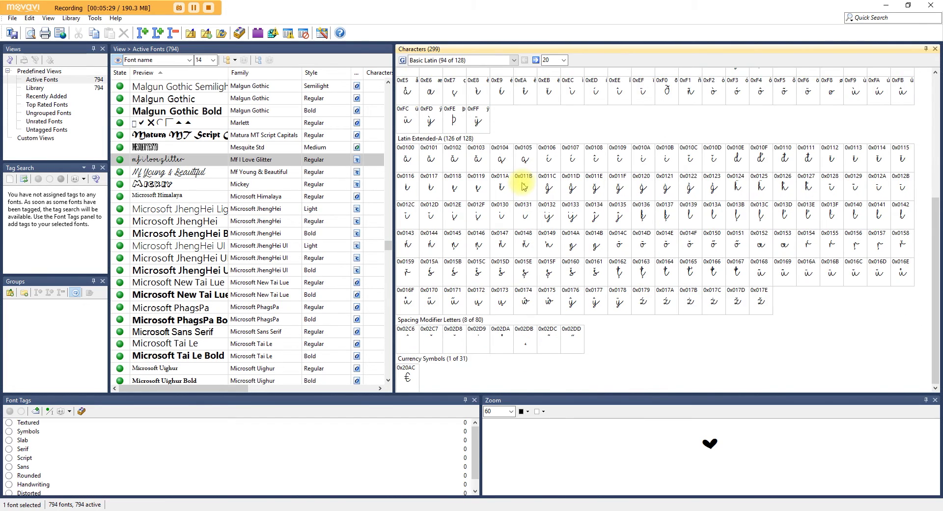
{"action": "scroll", "coordinate": [520, 183], "scroll_direction": "up", "scroll_amount": 3}
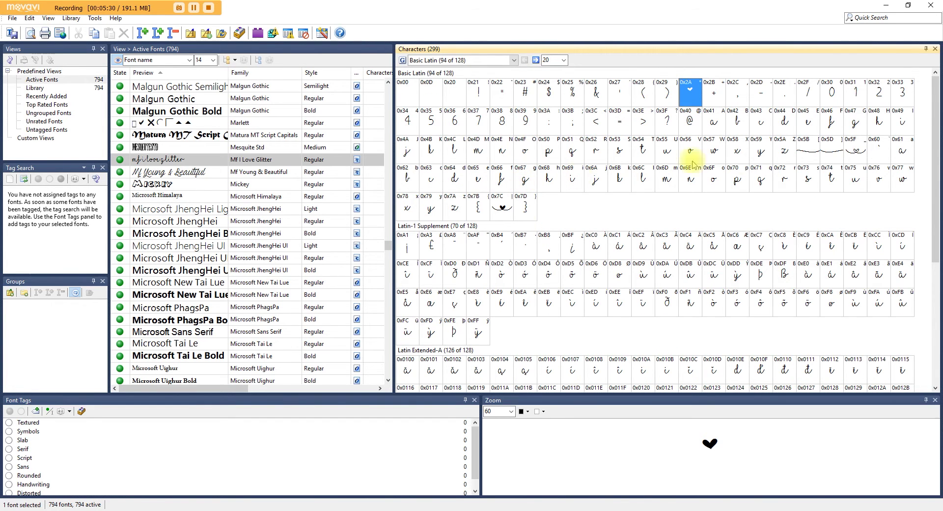
Copy the 0x5F swash glyph to the clipboard and bring Silhouette Studio forward
{"action": "right_click", "coordinate": [862, 152]}
{"action": "left_click", "coordinate": [867, 158]}
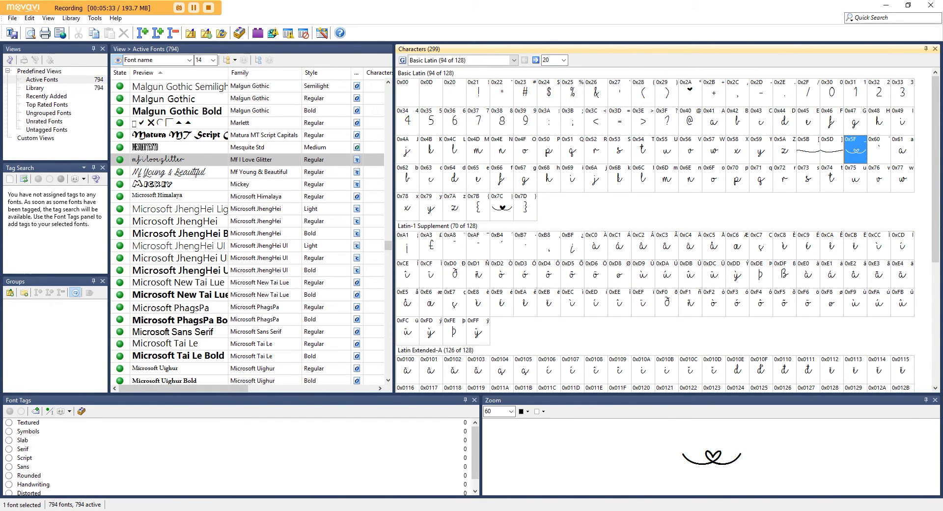
{"action": "mouse_move", "coordinate": [156, 508]}
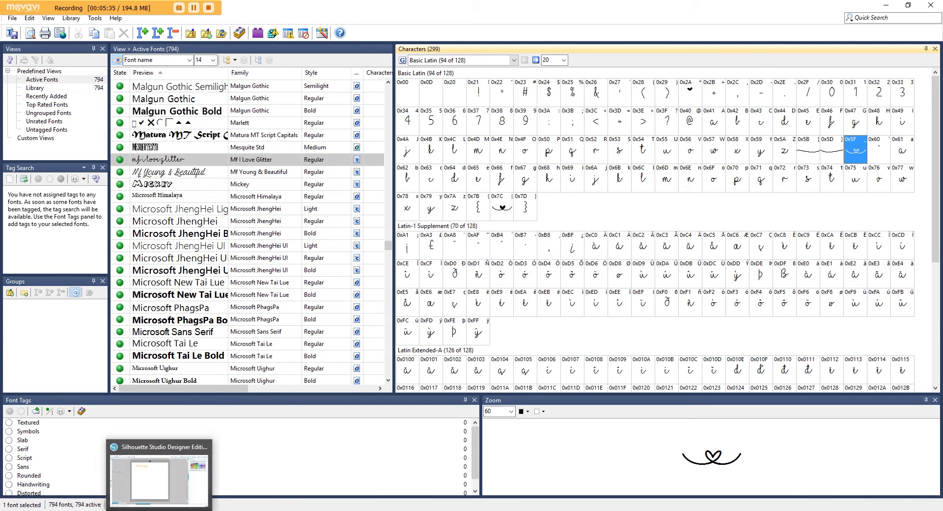
{"action": "left_click", "coordinate": [157, 471]}
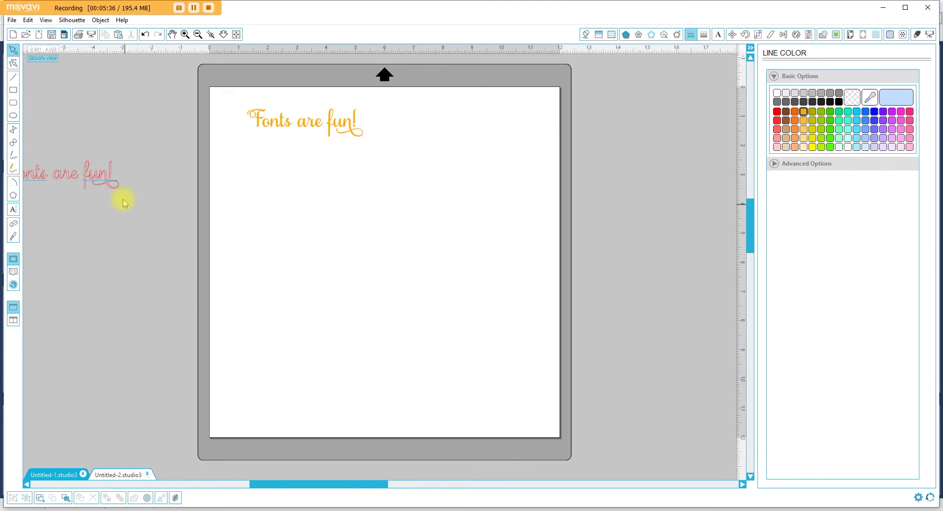
Add a text box on the mat reading 'You', the pasted heart swash, then 'Me'
{"action": "left_click", "coordinate": [13, 209]}
{"action": "left_click", "coordinate": [315, 242]}
{"action": "type", "text": "You"}
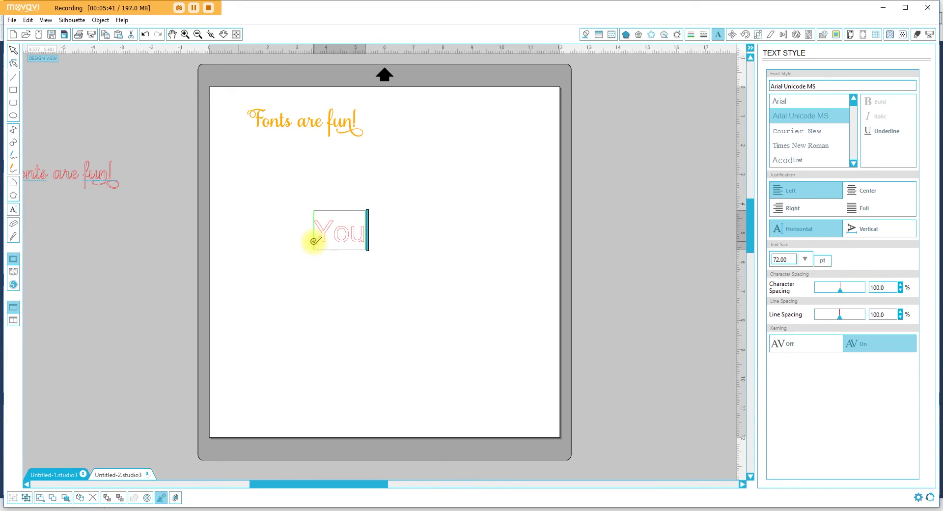
{"action": "key", "text": "ctrl+v"}
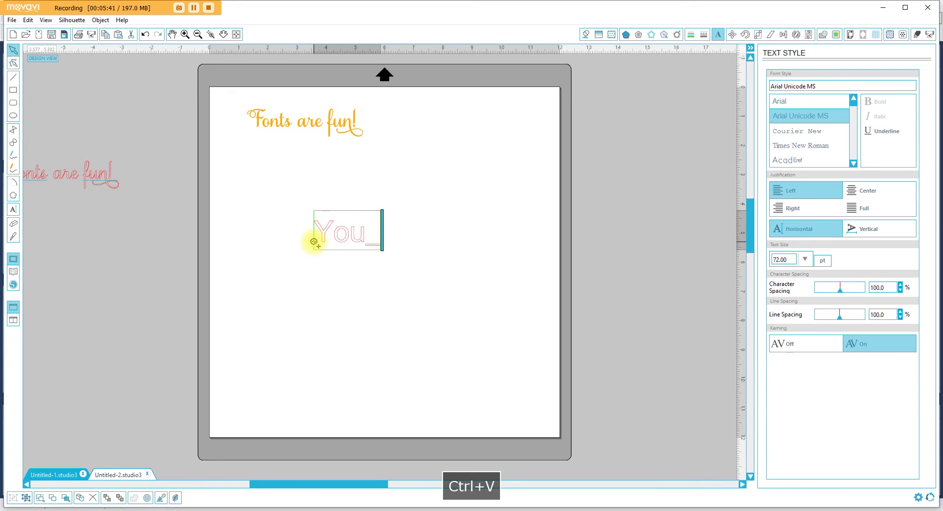
{"action": "type", "text": "Me"}
Set all the new text to the mf I Love Glitter font and zoom in on it
{"action": "key", "text": "ctrl+a"}
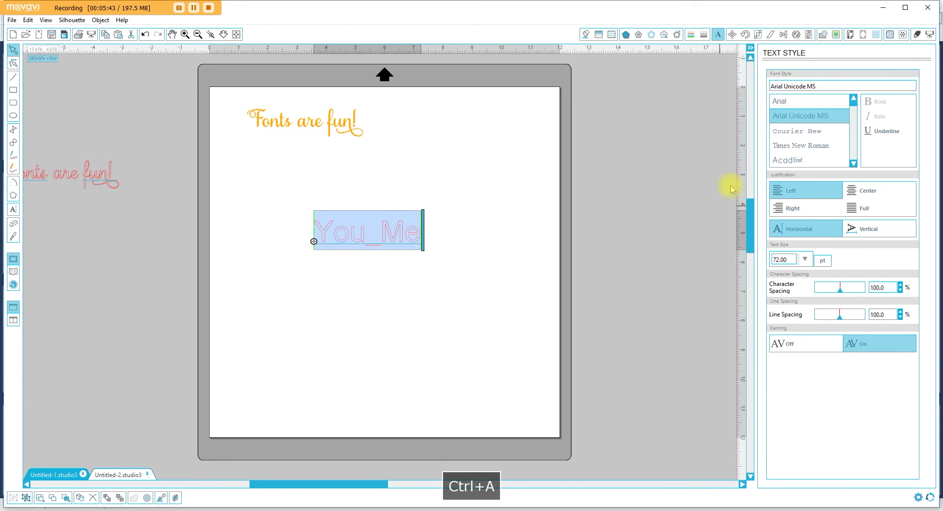
{"action": "left_click", "coordinate": [820, 87]}
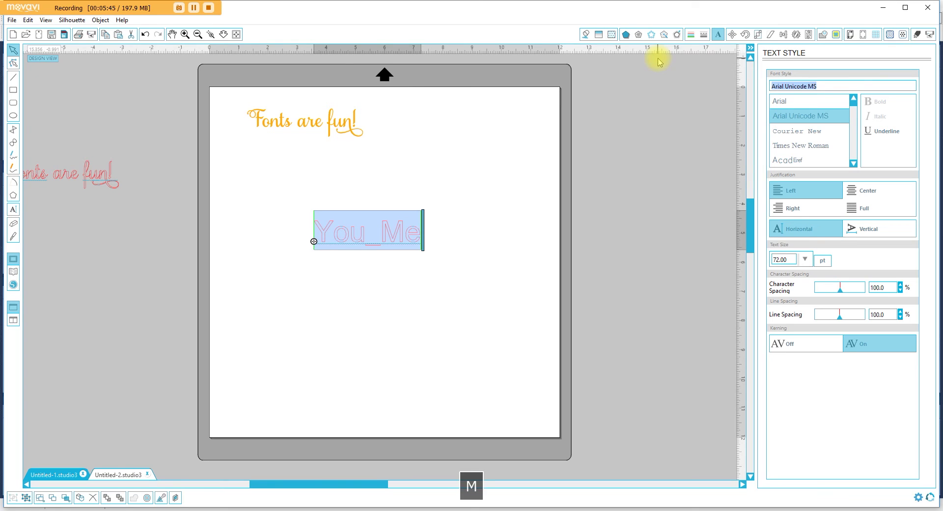
{"action": "type", "text": "mf I Love Glitter"}
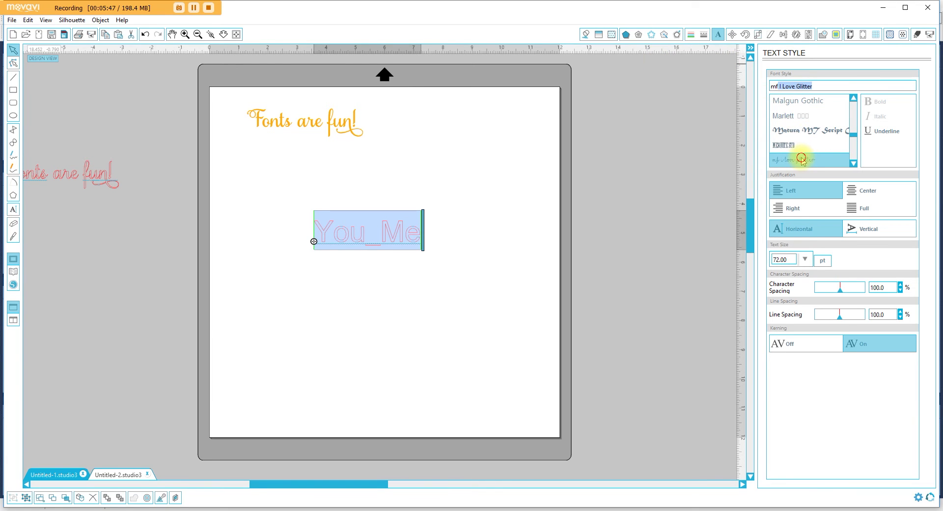
{"action": "left_click", "coordinate": [801, 158]}
{"action": "left_click", "coordinate": [351, 297]}
{"action": "key", "text": "z"}
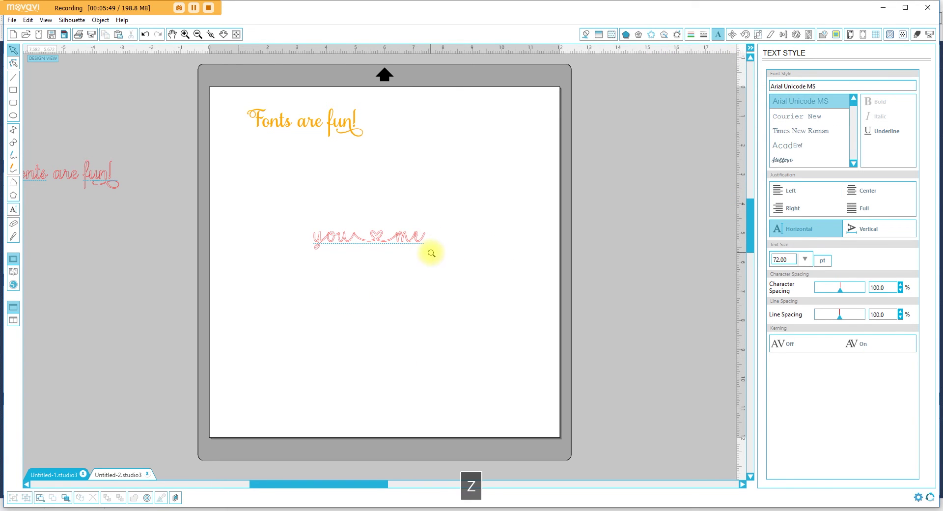
{"action": "left_click_drag", "start_coordinate": [431, 253], "coordinate": [305, 228]}
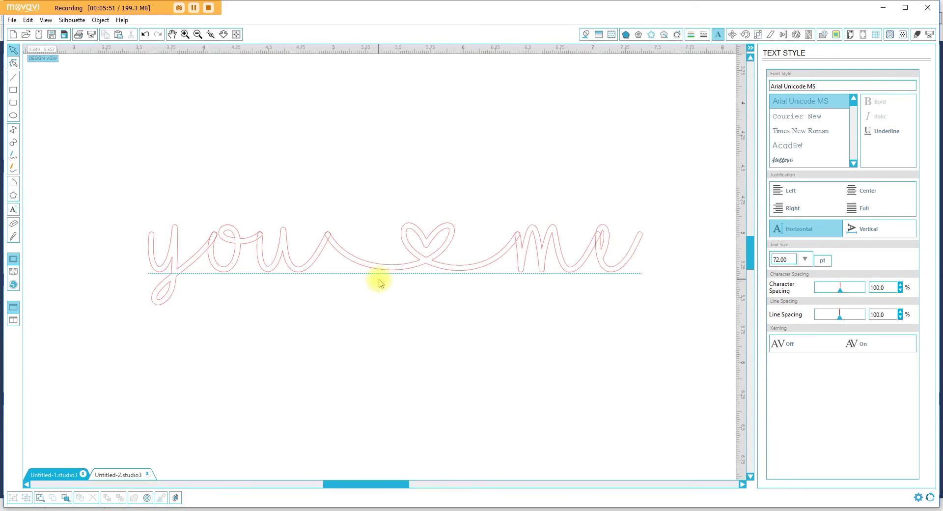
Weld the 'you ♥ me' letters and heart into one shape and reposition it on the mat
{"action": "right_click", "coordinate": [376, 260]}
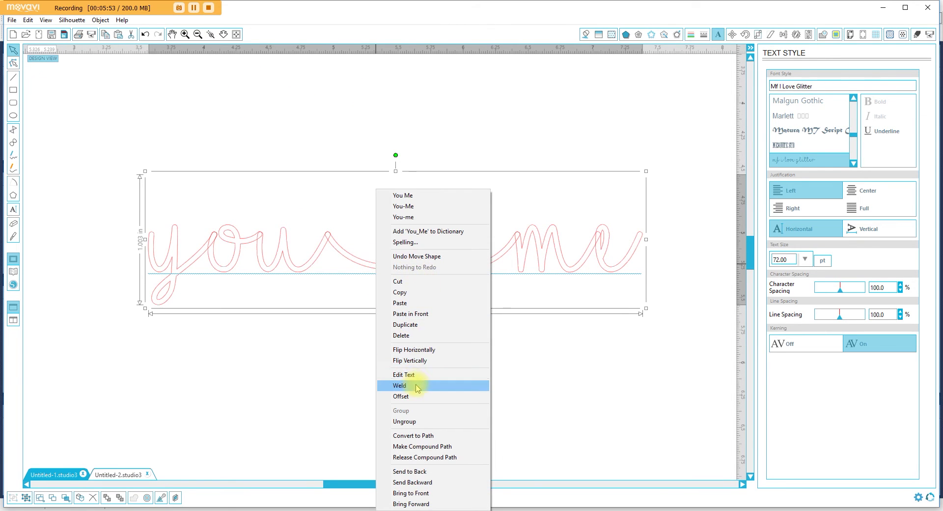
{"action": "left_click", "coordinate": [416, 386]}
{"action": "right_click", "coordinate": [421, 249]}
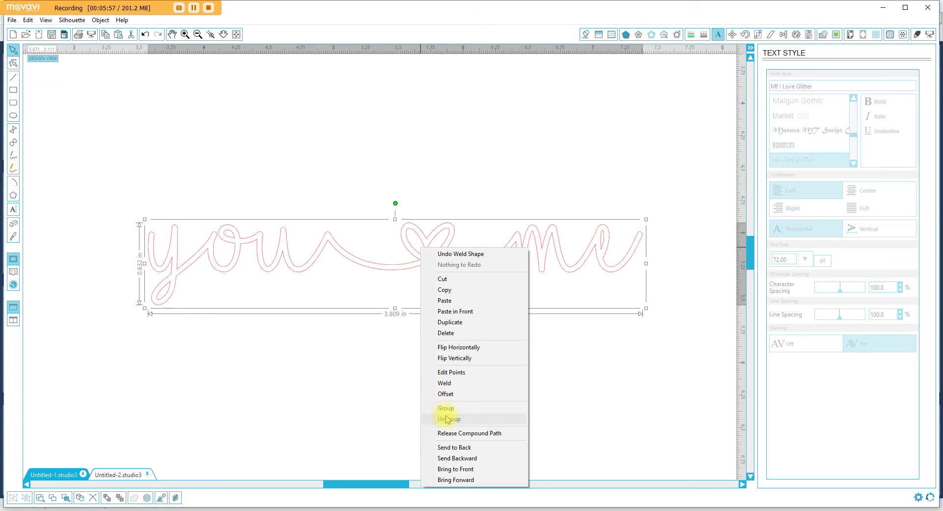
{"action": "left_click", "coordinate": [560, 346]}
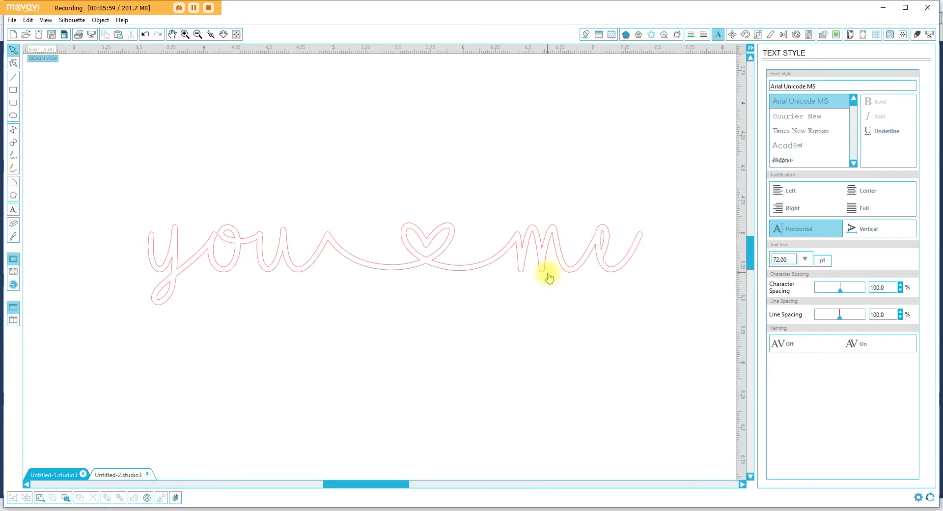
{"action": "left_click_drag", "start_coordinate": [561, 252], "coordinate": [569, 212]}
{"action": "left_click", "coordinate": [476, 330]}
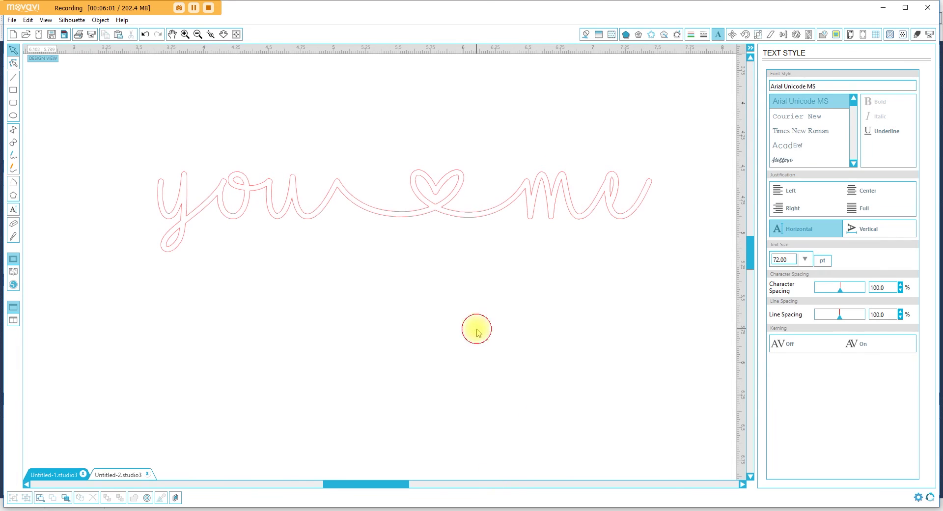
{"action": "left_click", "coordinate": [236, 33]}
{"action": "left_click_drag", "start_coordinate": [389, 221], "coordinate": [354, 194]}
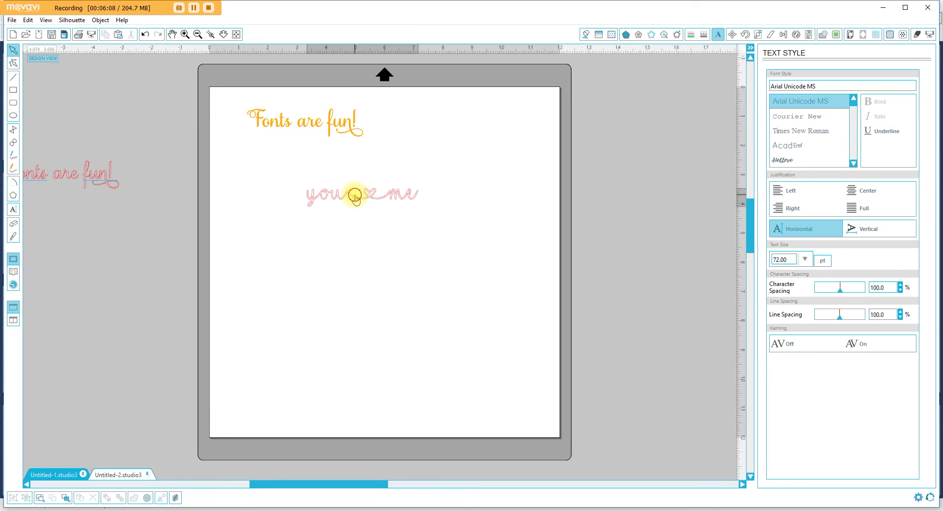
Fill 'you ♥ me' red, place it just below 'Fonts are fun!', and return to MainType
{"action": "left_click", "coordinate": [586, 35]}
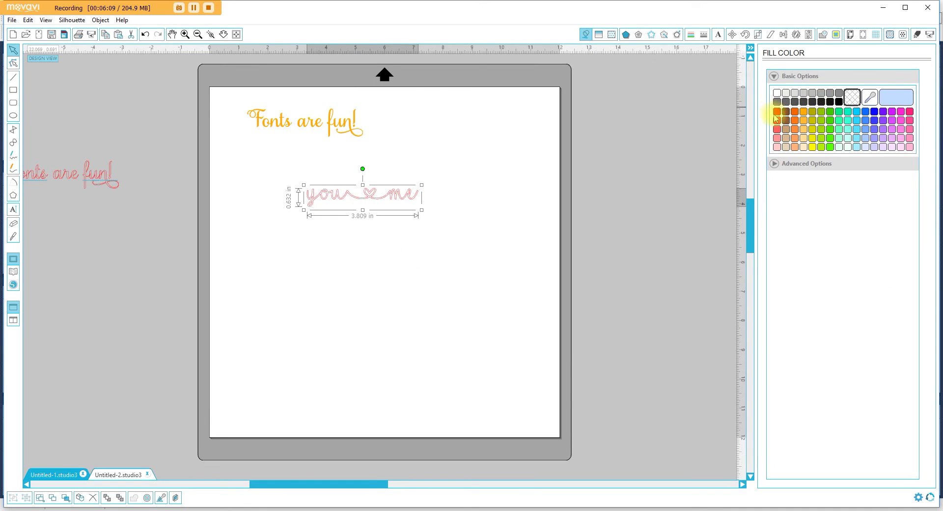
{"action": "left_click", "coordinate": [776, 111]}
{"action": "key", "text": "z"}
{"action": "left_click_drag", "start_coordinate": [423, 208], "coordinate": [294, 177]}
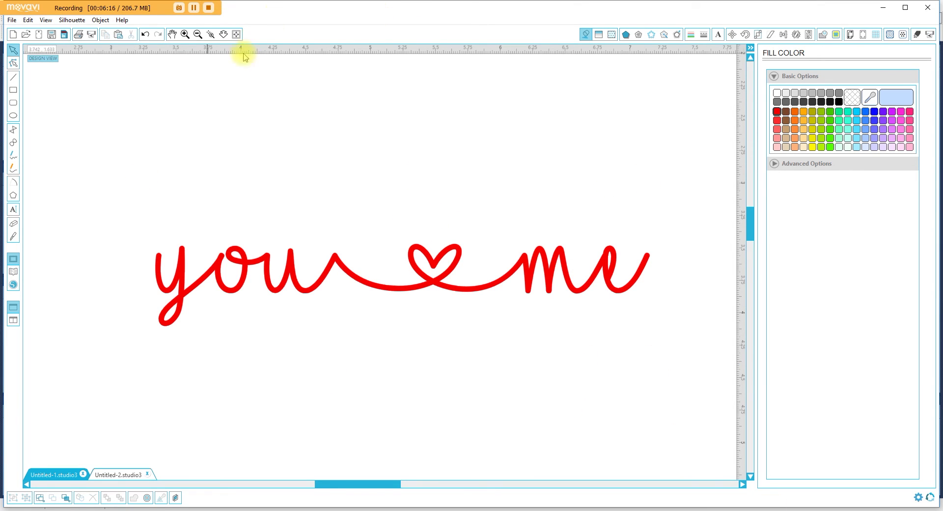
{"action": "left_click", "coordinate": [237, 33]}
{"action": "left_click_drag", "start_coordinate": [369, 203], "coordinate": [308, 159]}
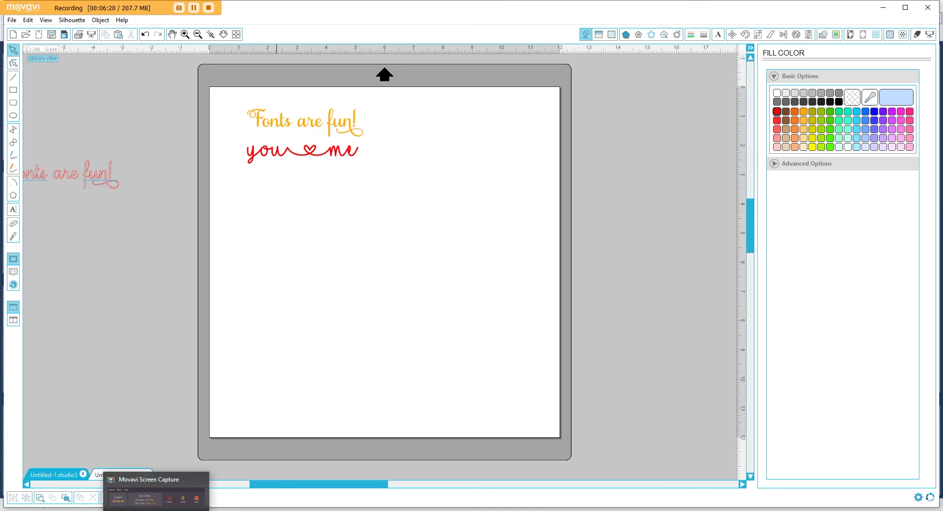
{"action": "left_click", "coordinate": [160, 486]}
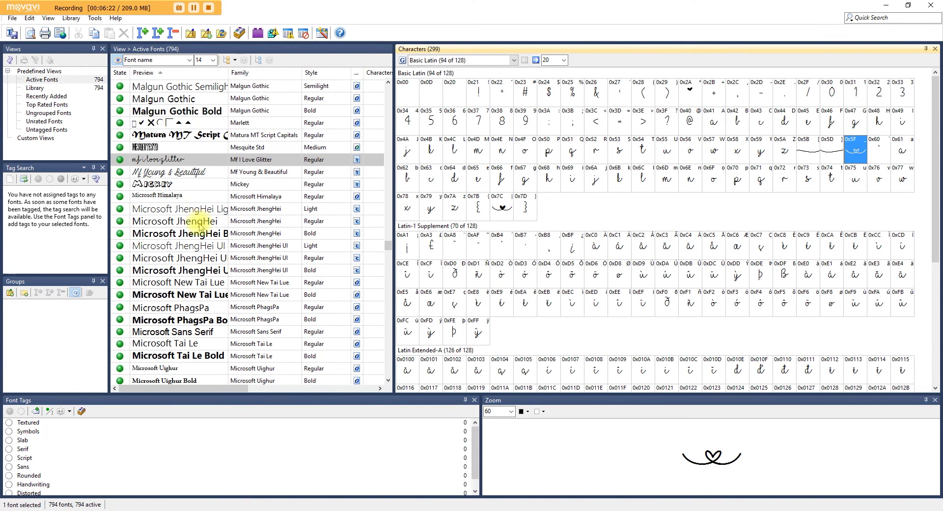
Preview Mickey and Mf Young & Beautiful, then show Magnolia Sky's 200 characters
{"action": "left_click", "coordinate": [173, 186]}
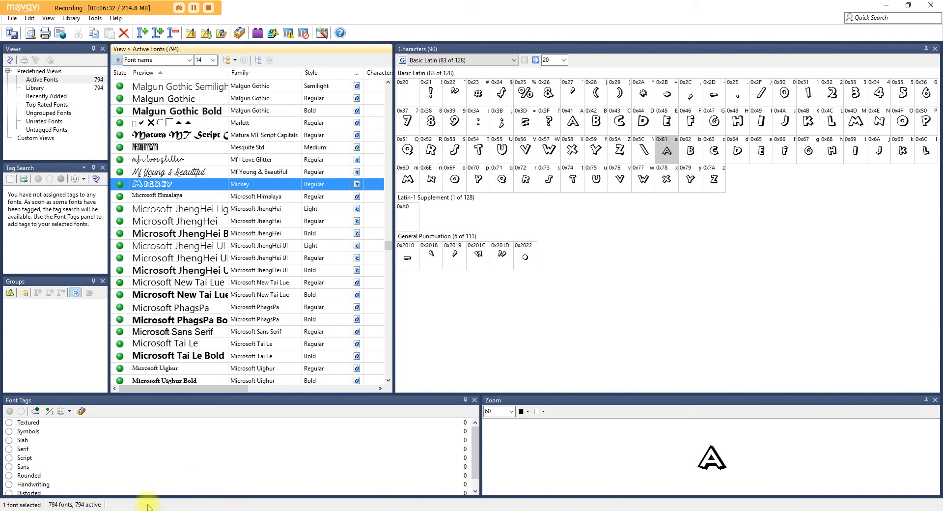
{"action": "left_click", "coordinate": [169, 169]}
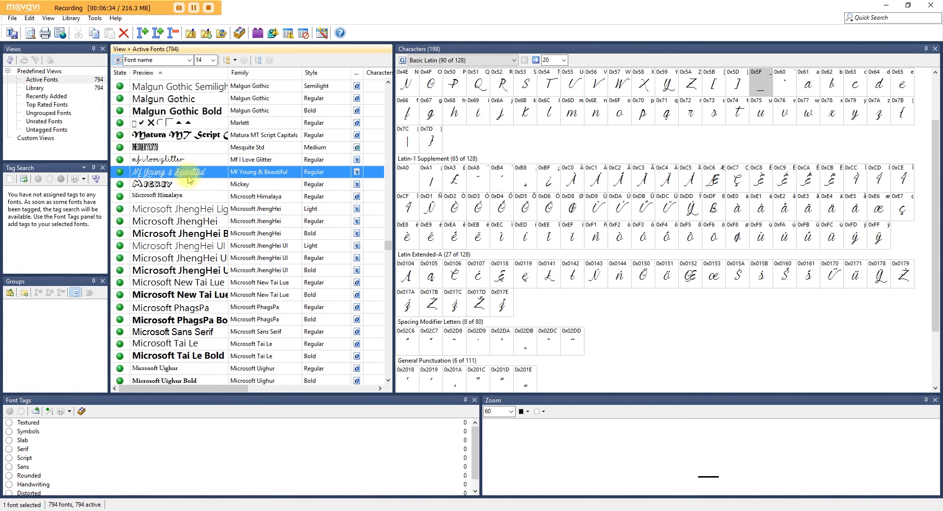
{"action": "scroll", "coordinate": [186, 177], "scroll_direction": "up", "scroll_amount": 6}
{"action": "left_click", "coordinate": [185, 297]}
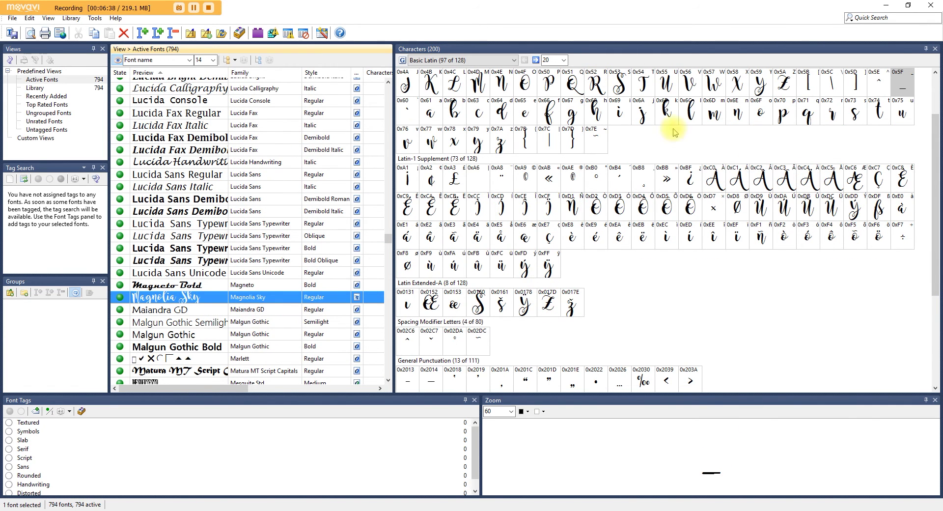
{"action": "left_click_drag", "start_coordinate": [934, 135], "coordinate": [926, 78]}
{"action": "left_click", "coordinate": [702, 386]}
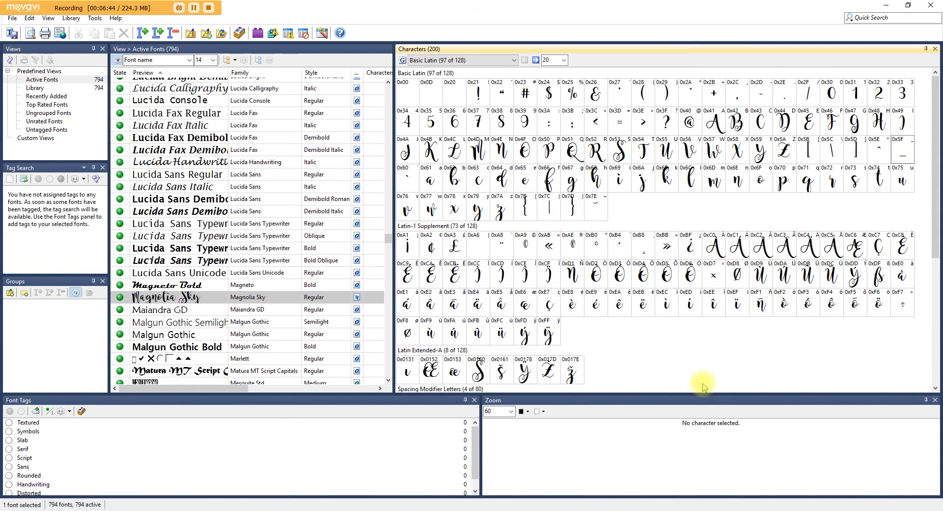